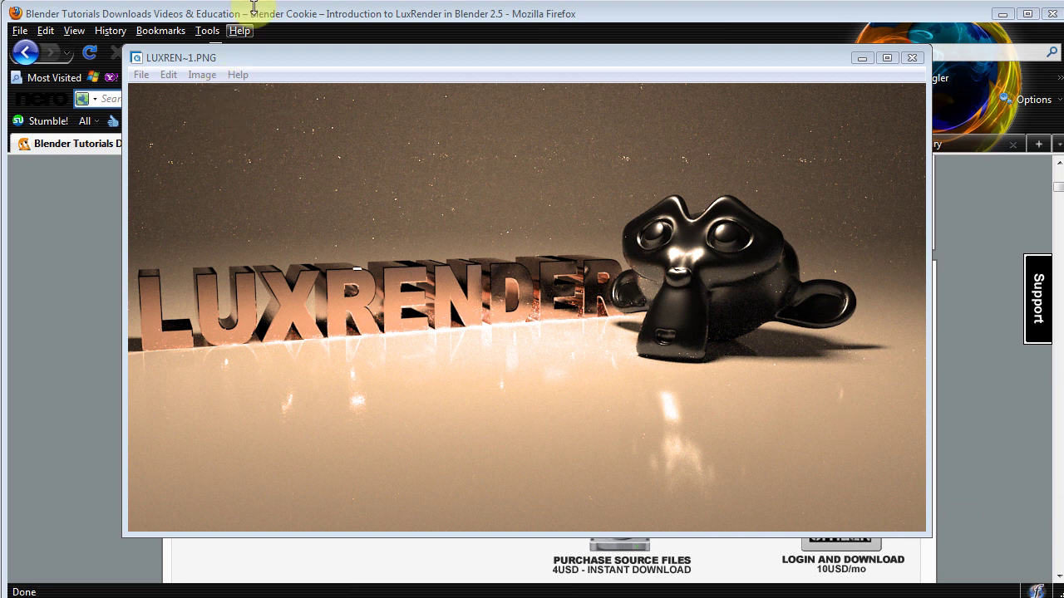
Bring the Blender Cookie LuxRender tutorial forward and scroll through the article to the reader comments.
{"action": "left_click", "coordinate": [241, 36]}
{"action": "scroll", "coordinate": [117, 355], "scroll_direction": "up", "scroll_amount": 1}
{"action": "scroll", "coordinate": [119, 362], "scroll_direction": "up", "scroll_amount": 7}
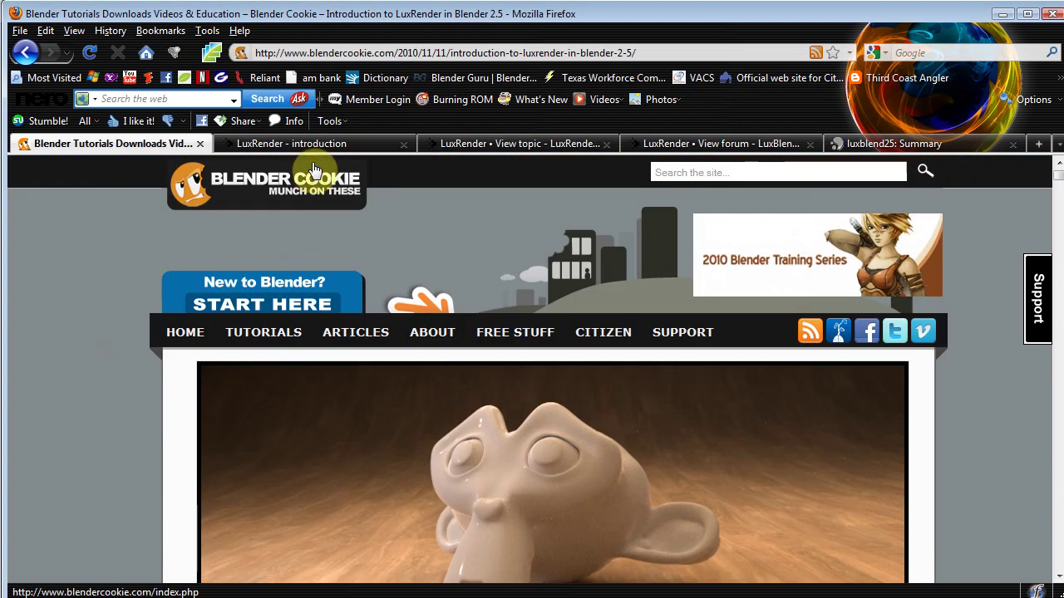
{"action": "scroll", "coordinate": [70, 434], "scroll_direction": "down", "scroll_amount": 4}
{"action": "scroll", "coordinate": [70, 435], "scroll_direction": "down", "scroll_amount": 5}
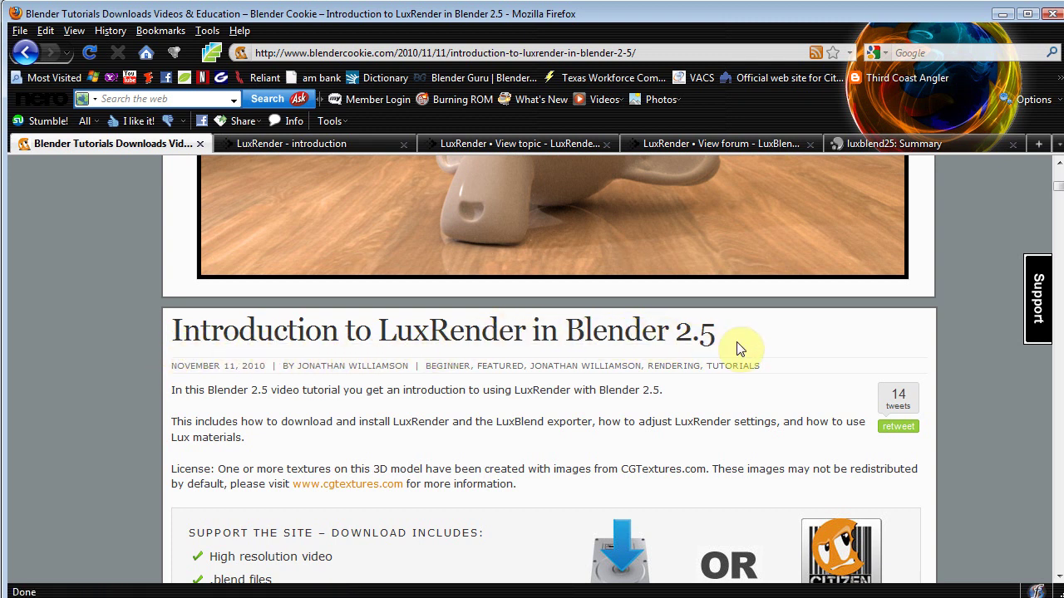
{"action": "scroll", "coordinate": [121, 449], "scroll_direction": "down", "scroll_amount": 20}
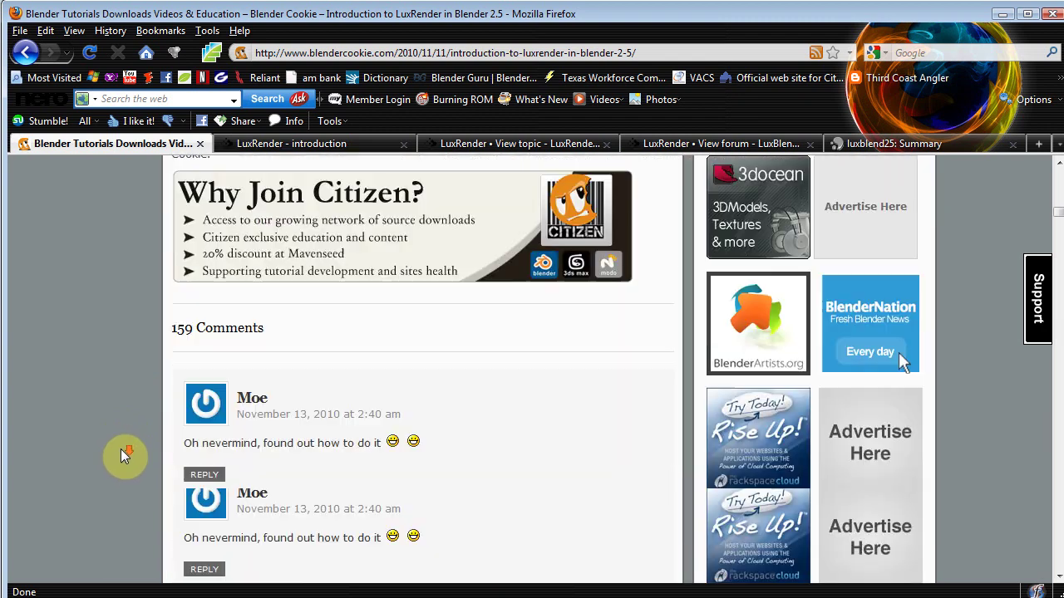
{"action": "scroll", "coordinate": [122, 449], "scroll_direction": "down", "scroll_amount": 4}
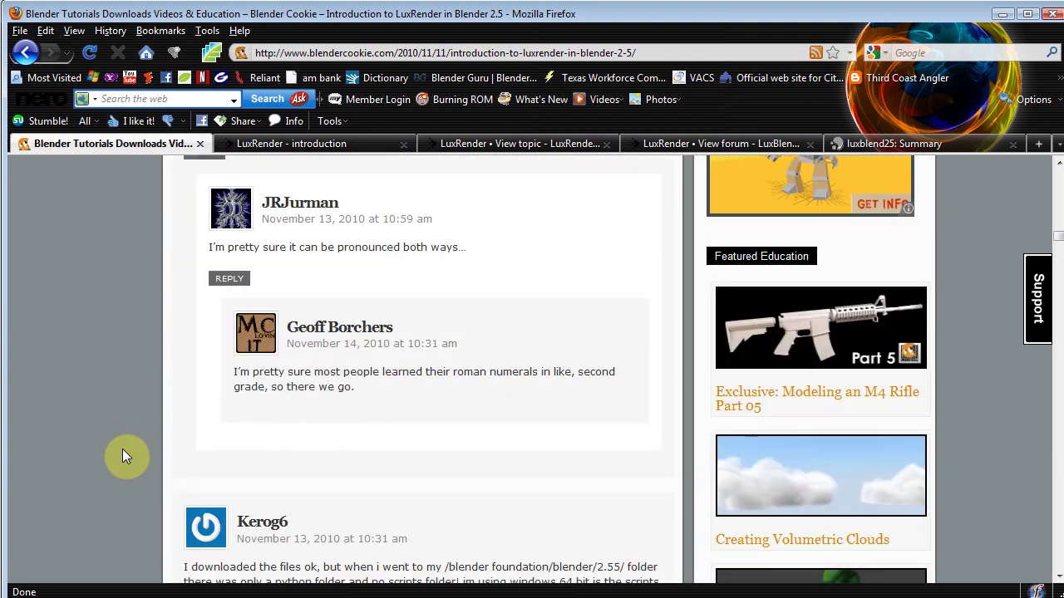
{"action": "scroll", "coordinate": [122, 448], "scroll_direction": "up", "scroll_amount": 20}
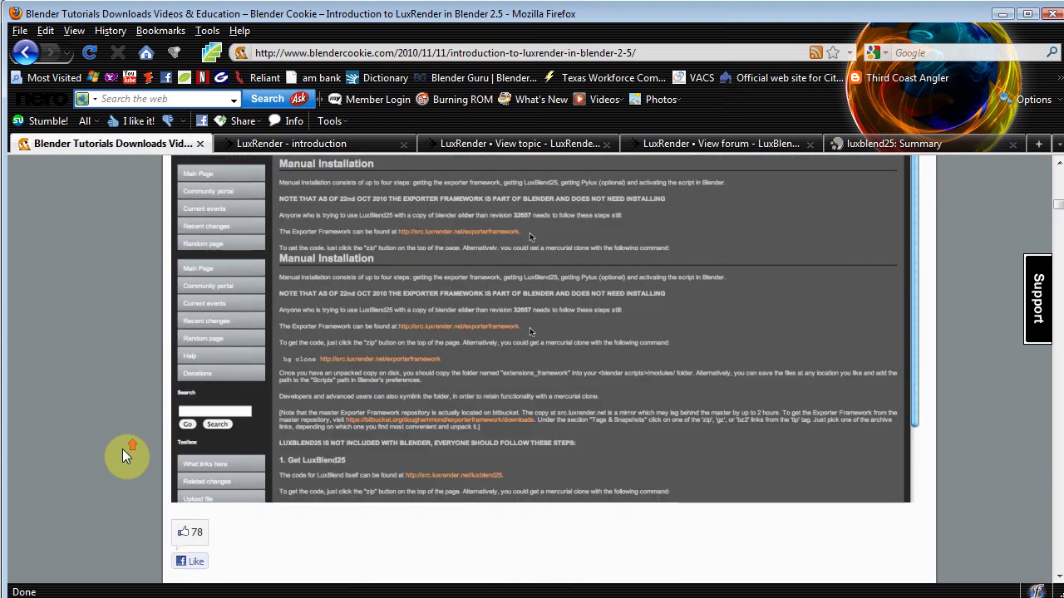
{"action": "scroll", "coordinate": [122, 449], "scroll_direction": "up", "scroll_amount": 2}
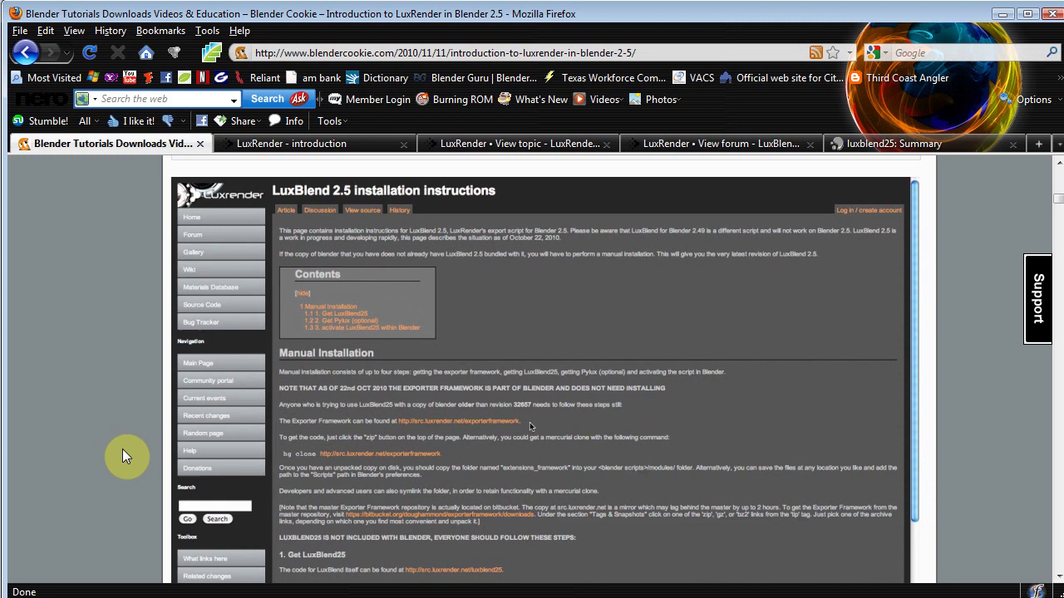
{"action": "scroll", "coordinate": [123, 449], "scroll_direction": "down", "scroll_amount": 20}
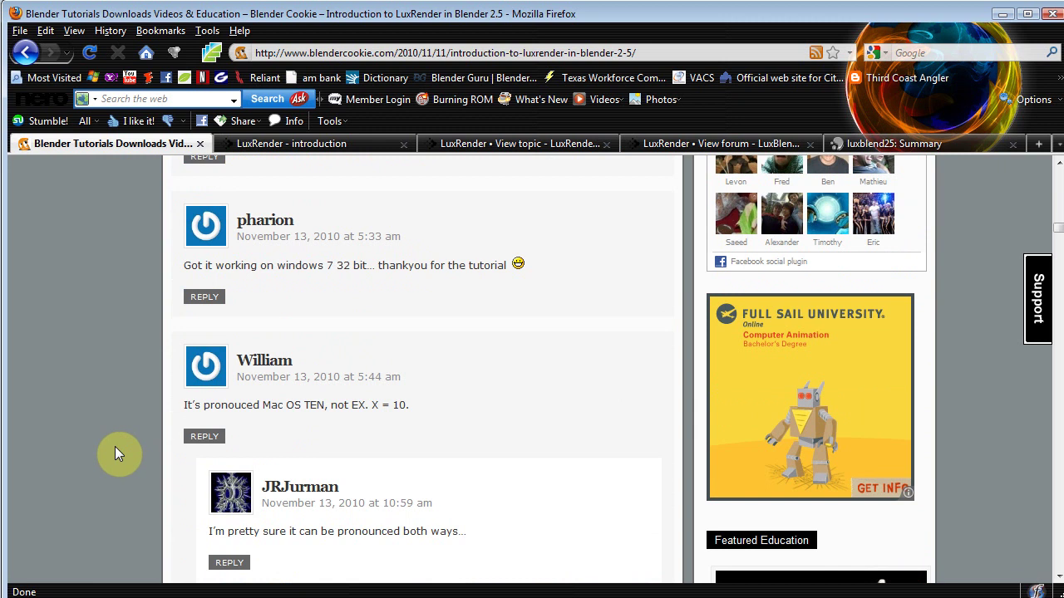
{"action": "scroll", "coordinate": [115, 446], "scroll_direction": "down", "scroll_amount": 10}
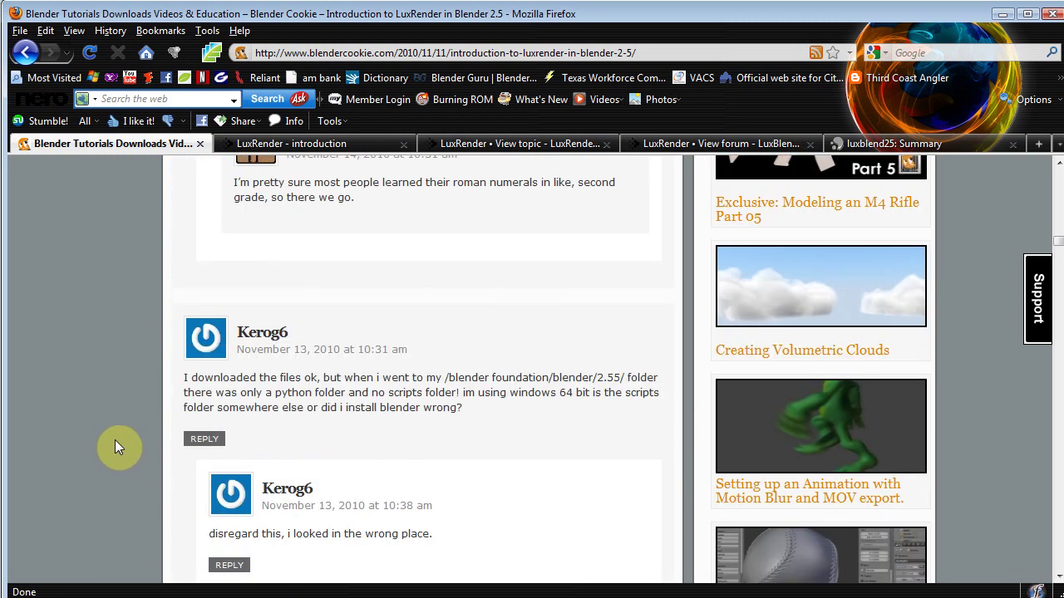
{"action": "scroll", "coordinate": [143, 422], "scroll_direction": "down", "scroll_amount": 2}
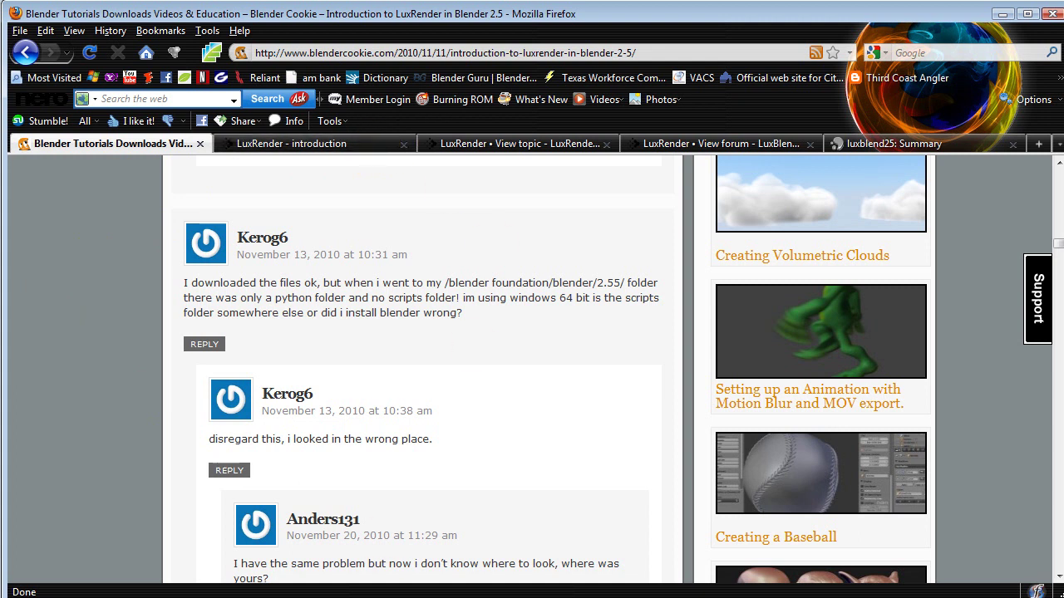
Close the render image window and switch to the 'LuxRender - introduction' tab.
{"action": "key", "text": "alt+Tab"}
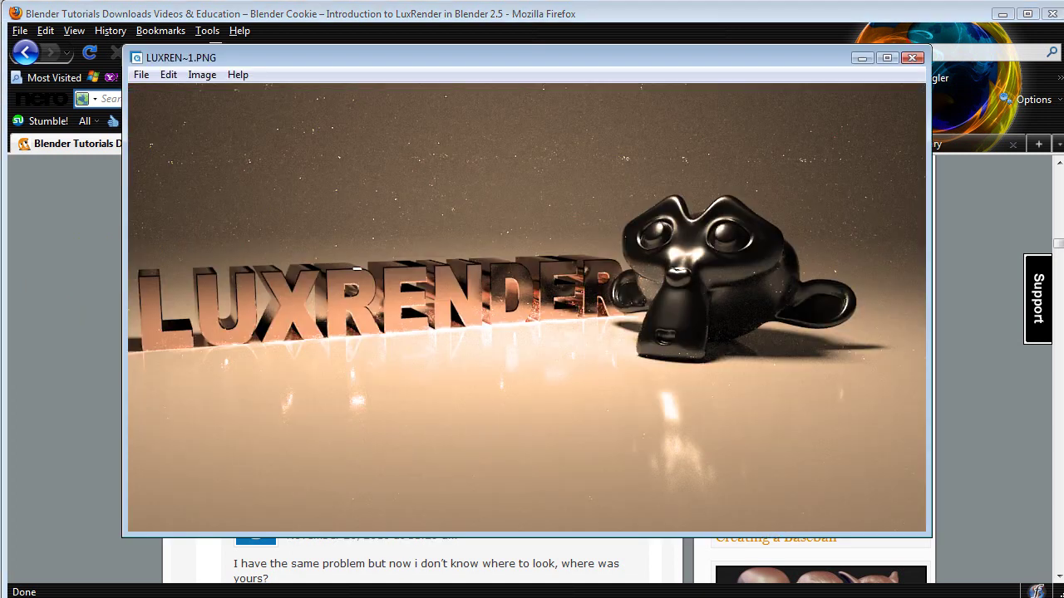
{"action": "left_click", "coordinate": [881, 55]}
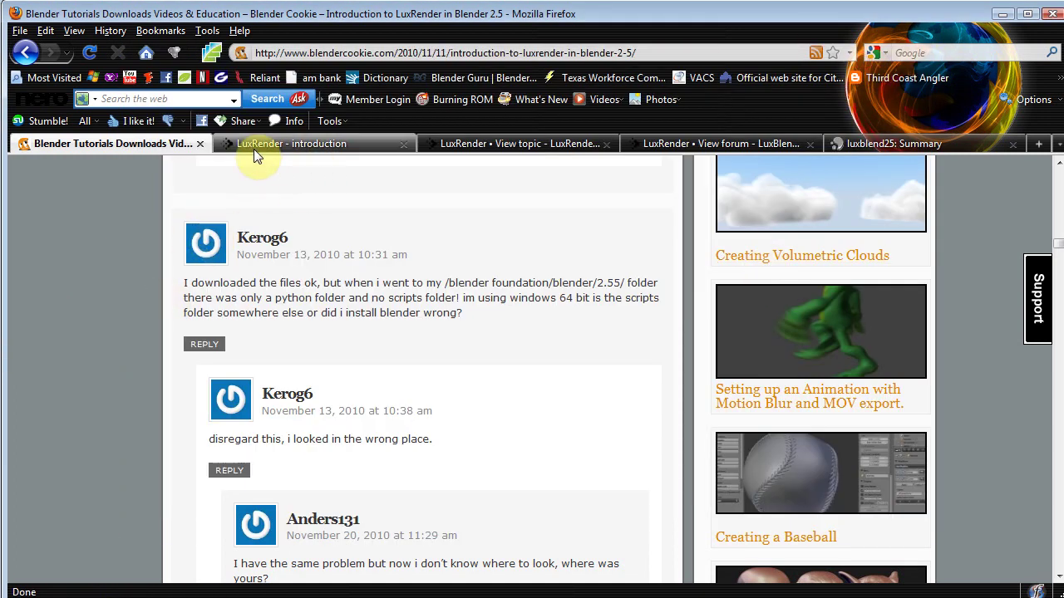
{"action": "left_click", "coordinate": [301, 144]}
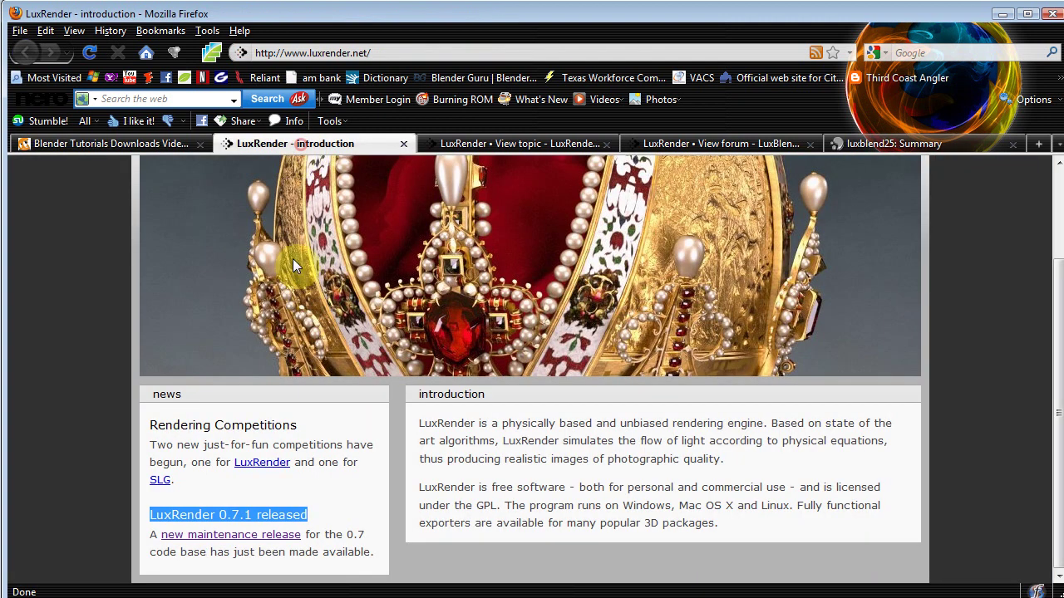
{"action": "scroll", "coordinate": [101, 388], "scroll_direction": "up", "scroll_amount": 3}
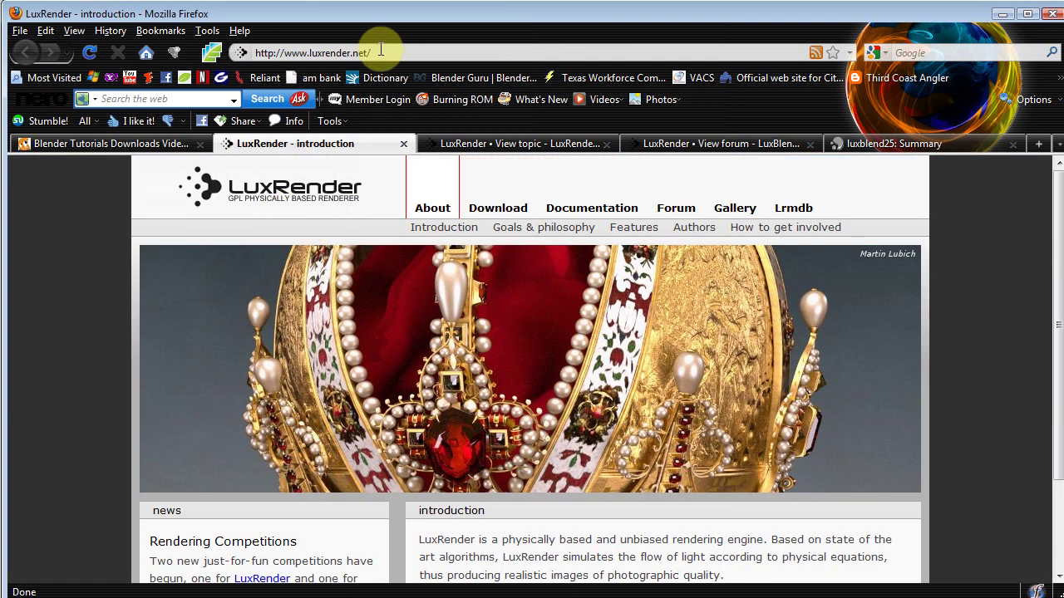
Select the luxrender.net address and highlight the 'LuxRender 0.7.1 released' news heading.
{"action": "left_click_drag", "start_coordinate": [383, 52], "coordinate": [249, 53]}
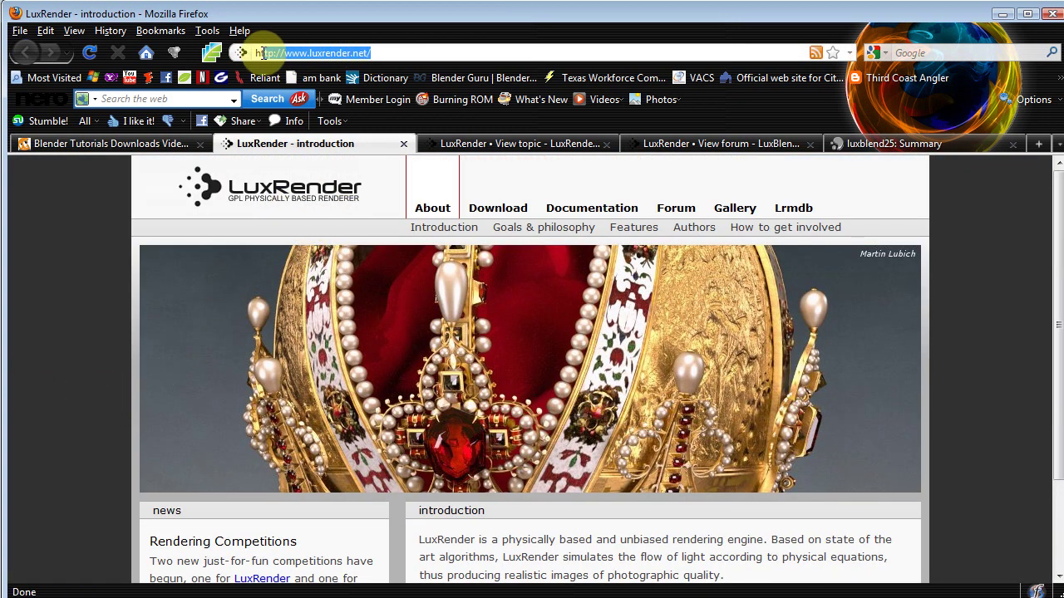
{"action": "left_click", "coordinate": [79, 338]}
{"action": "scroll", "coordinate": [76, 350], "scroll_direction": "down", "scroll_amount": 3}
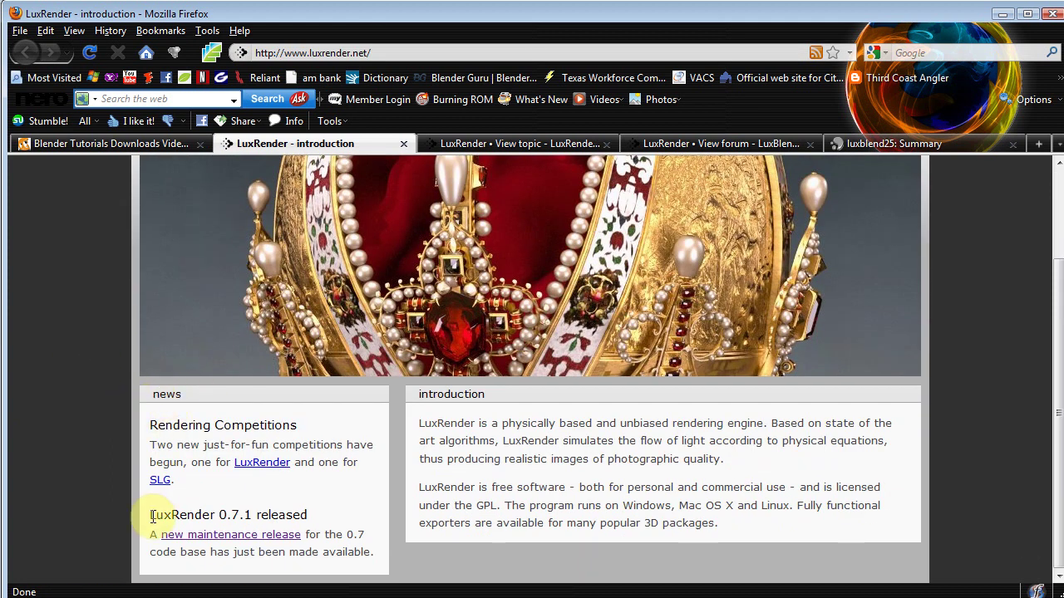
{"action": "left_click_drag", "start_coordinate": [152, 516], "coordinate": [310, 524]}
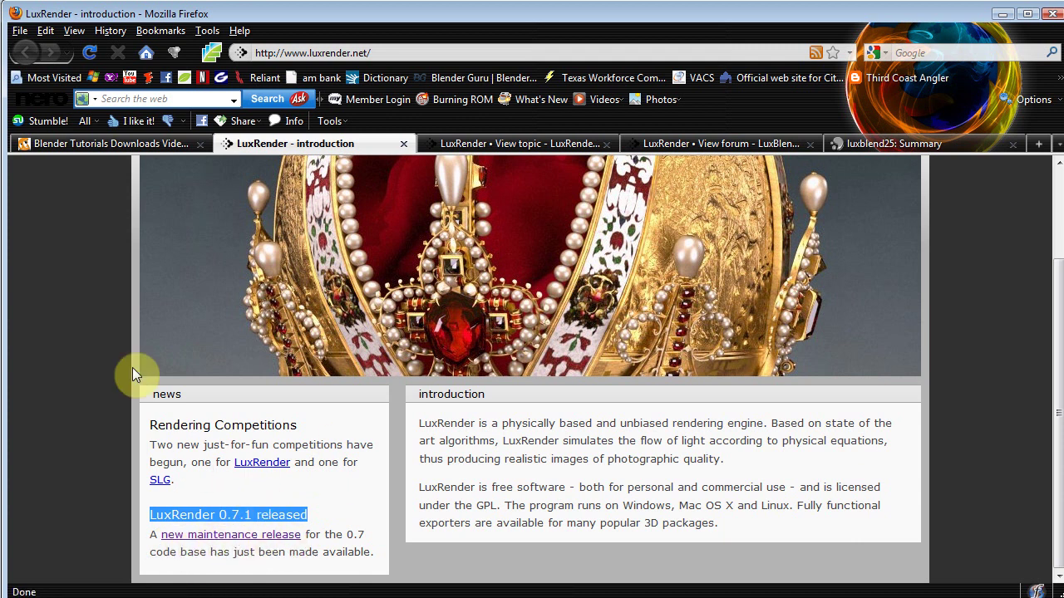
{"action": "scroll", "coordinate": [106, 468], "scroll_direction": "up", "scroll_amount": 3}
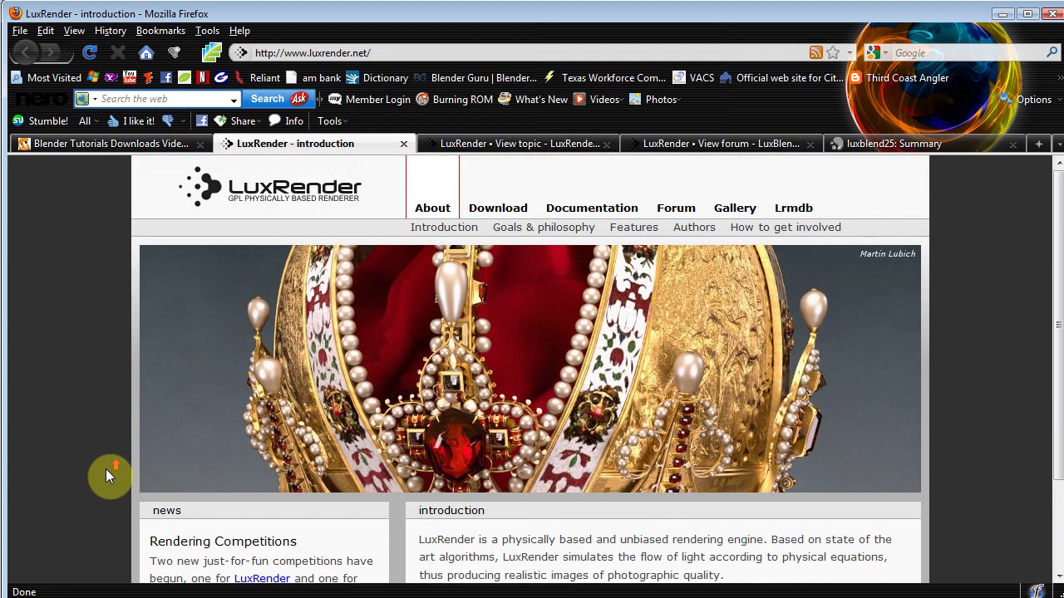
{"action": "scroll", "coordinate": [106, 469], "scroll_direction": "down", "scroll_amount": 3}
{"action": "scroll", "coordinate": [130, 449], "scroll_direction": "up", "scroll_amount": 3}
{"action": "mouse_move", "coordinate": [492, 209]}
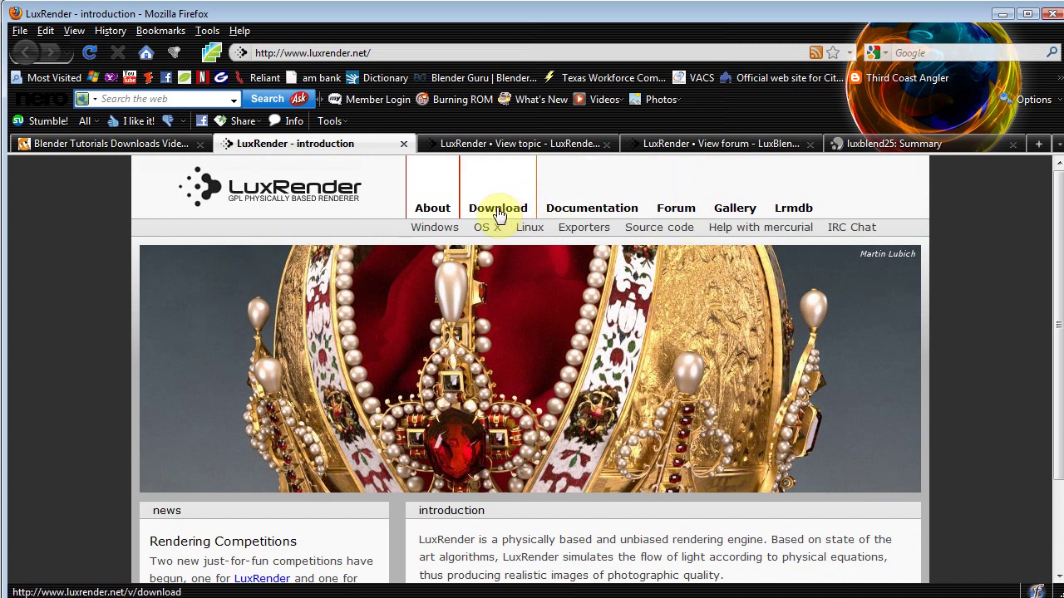
{"action": "left_click", "coordinate": [432, 231]}
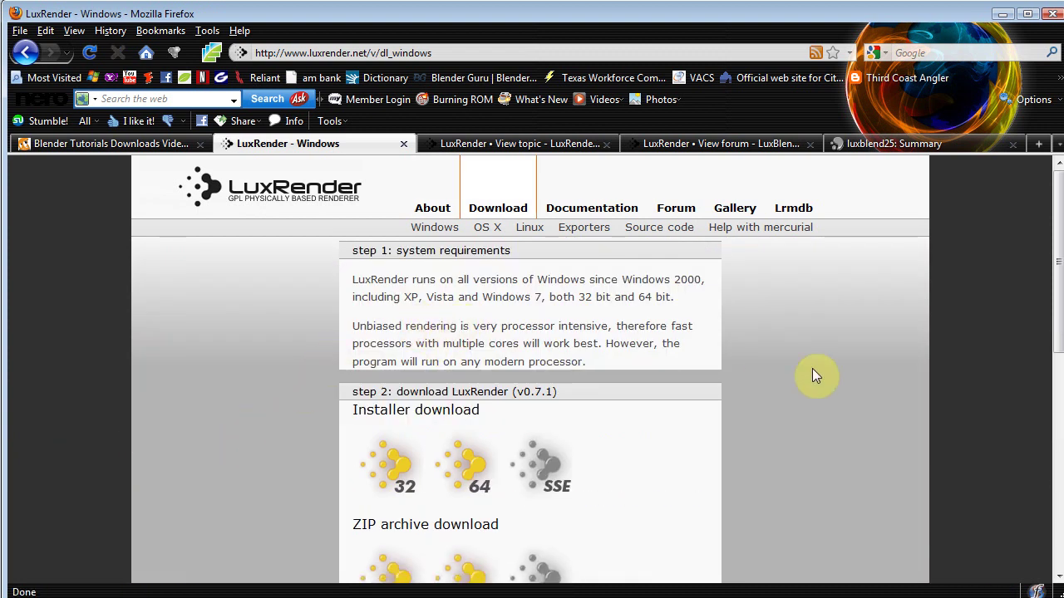
{"action": "scroll", "coordinate": [736, 393], "scroll_direction": "down", "scroll_amount": 5}
{"action": "scroll", "coordinate": [738, 393], "scroll_direction": "down", "scroll_amount": 4}
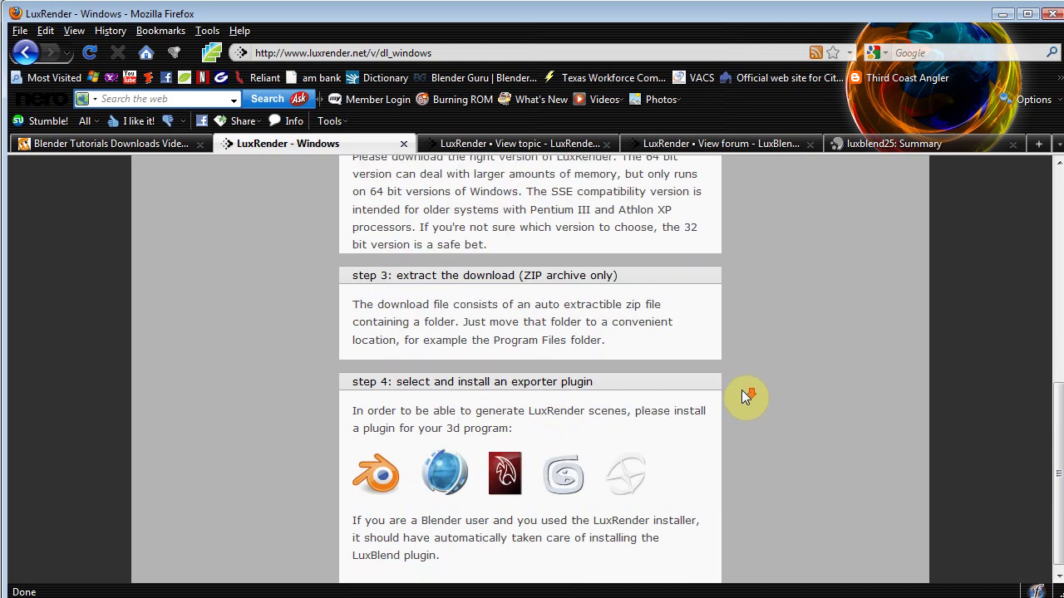
{"action": "scroll", "coordinate": [741, 393], "scroll_direction": "up", "scroll_amount": 9}
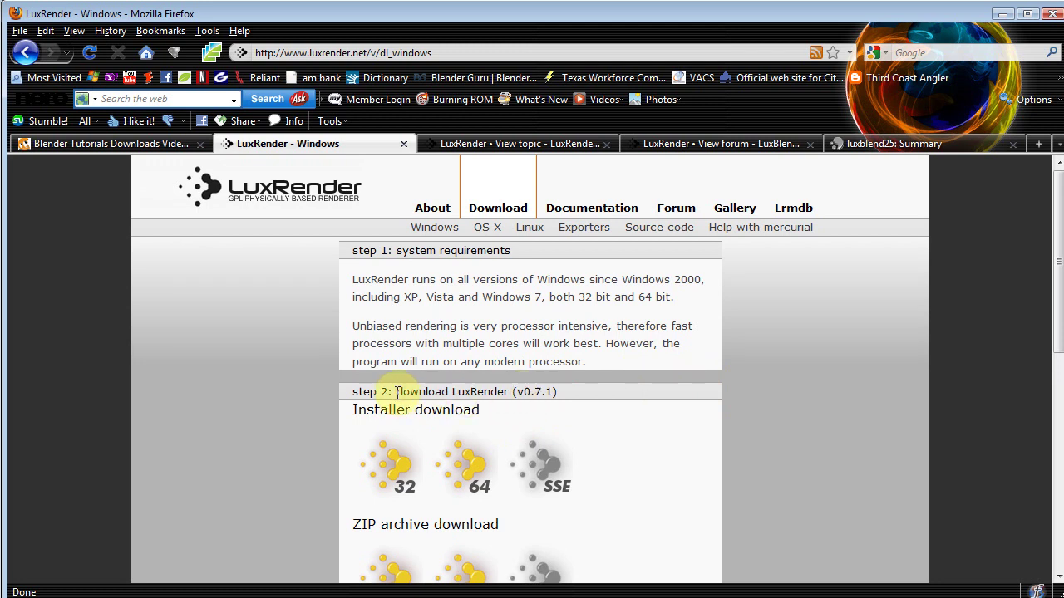
{"action": "left_click_drag", "start_coordinate": [396, 391], "coordinate": [622, 408]}
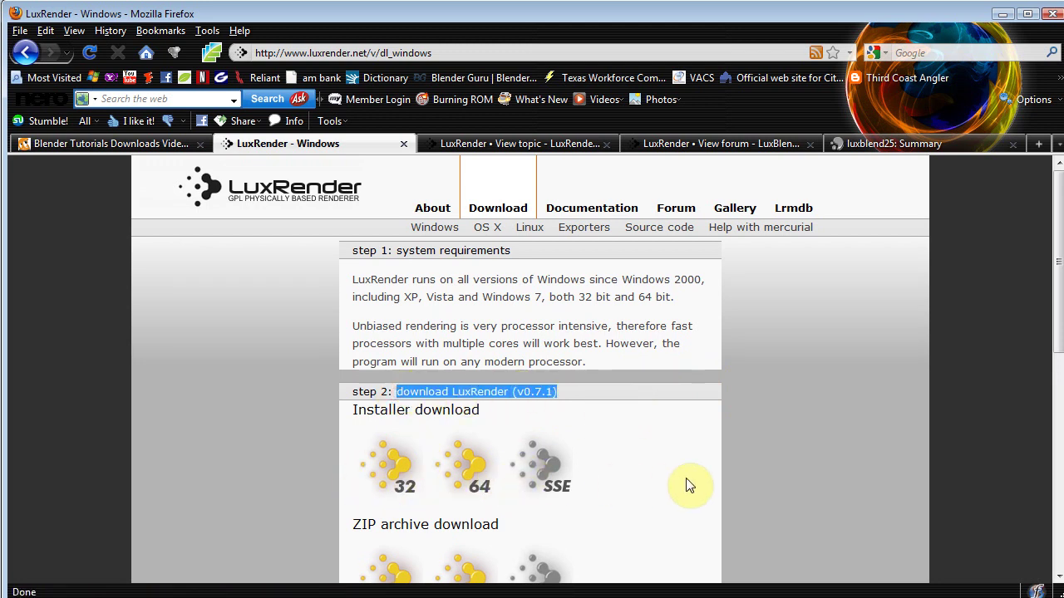
{"action": "scroll", "coordinate": [506, 429], "scroll_direction": "down", "scroll_amount": 2}
{"action": "scroll", "coordinate": [224, 364], "scroll_direction": "up", "scroll_amount": 2}
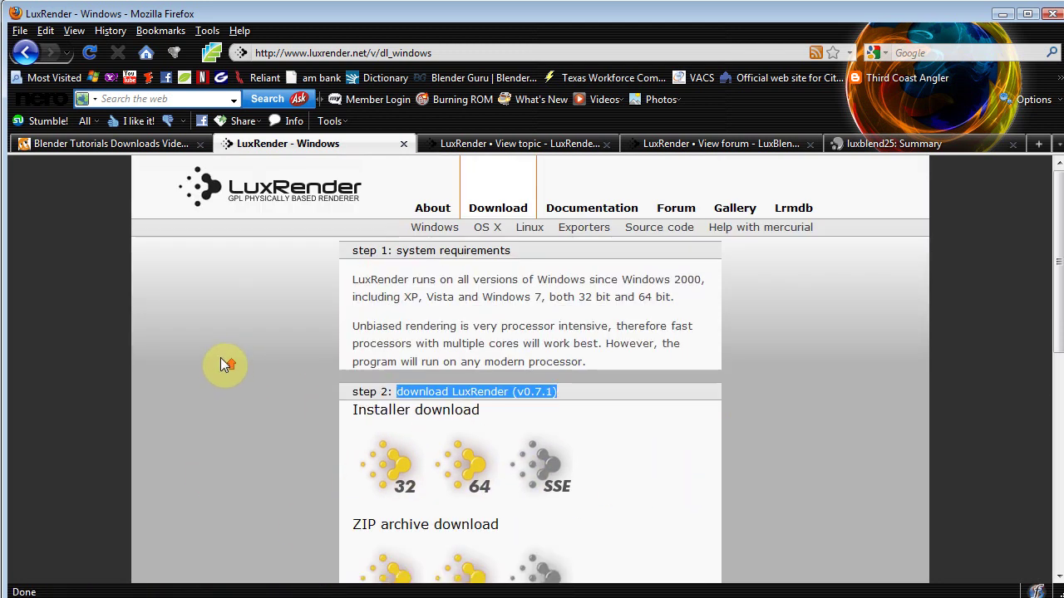
{"action": "left_click", "coordinate": [28, 54]}
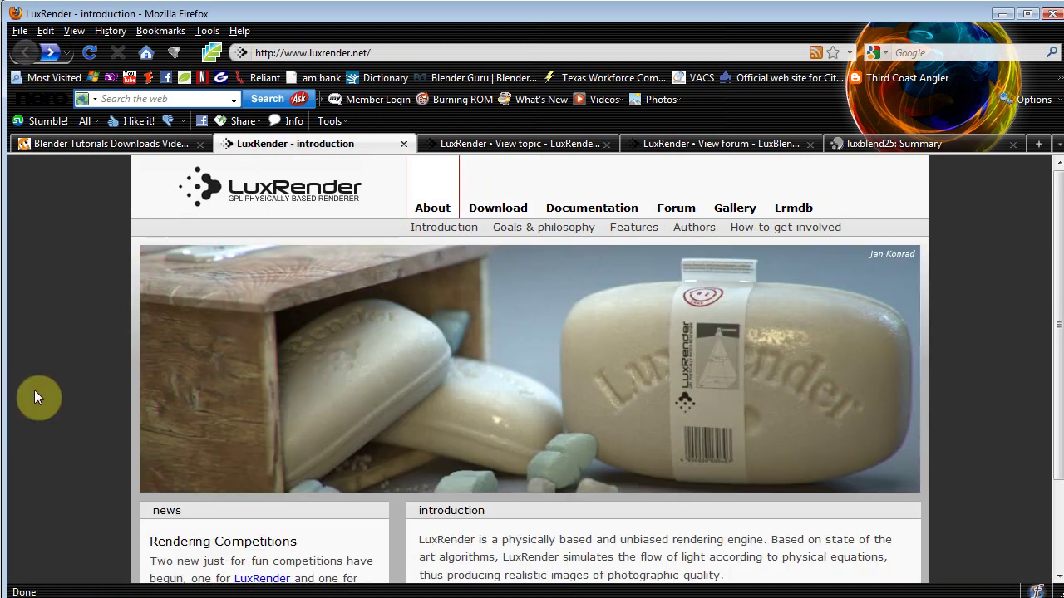
Open the 'LuxRender v0.7.1 Release' forum post and scroll down to its download links.
{"action": "scroll", "coordinate": [64, 393], "scroll_direction": "down", "scroll_amount": 3}
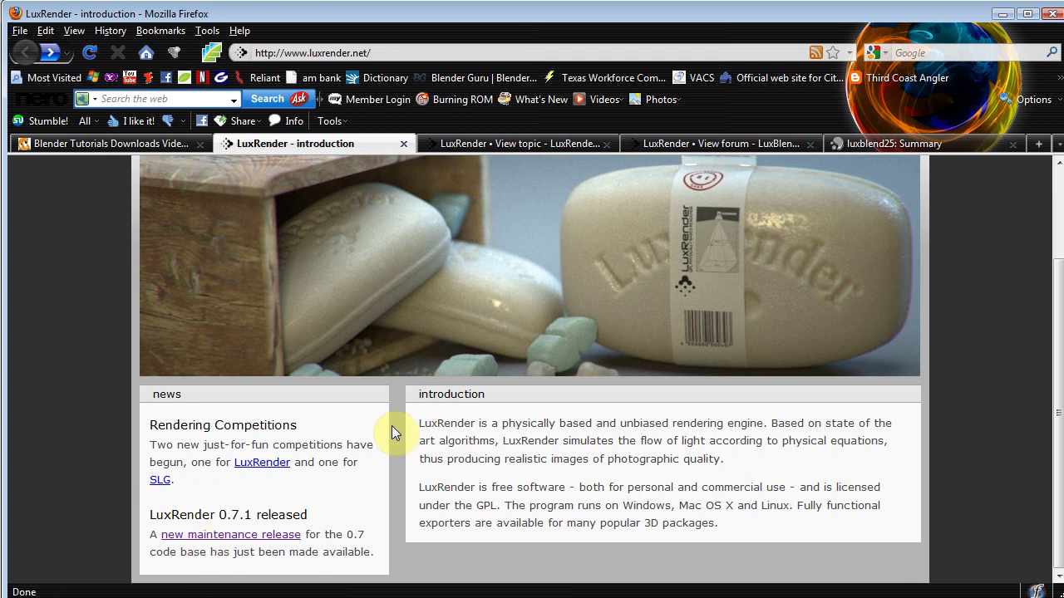
{"action": "left_click", "coordinate": [543, 139]}
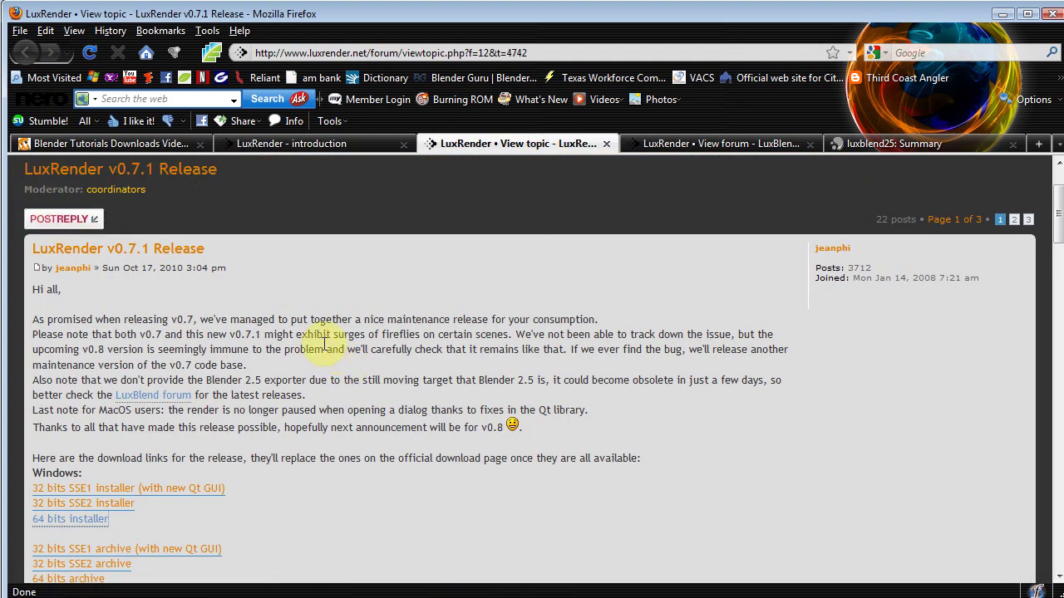
{"action": "scroll", "coordinate": [364, 422], "scroll_direction": "down", "scroll_amount": 2}
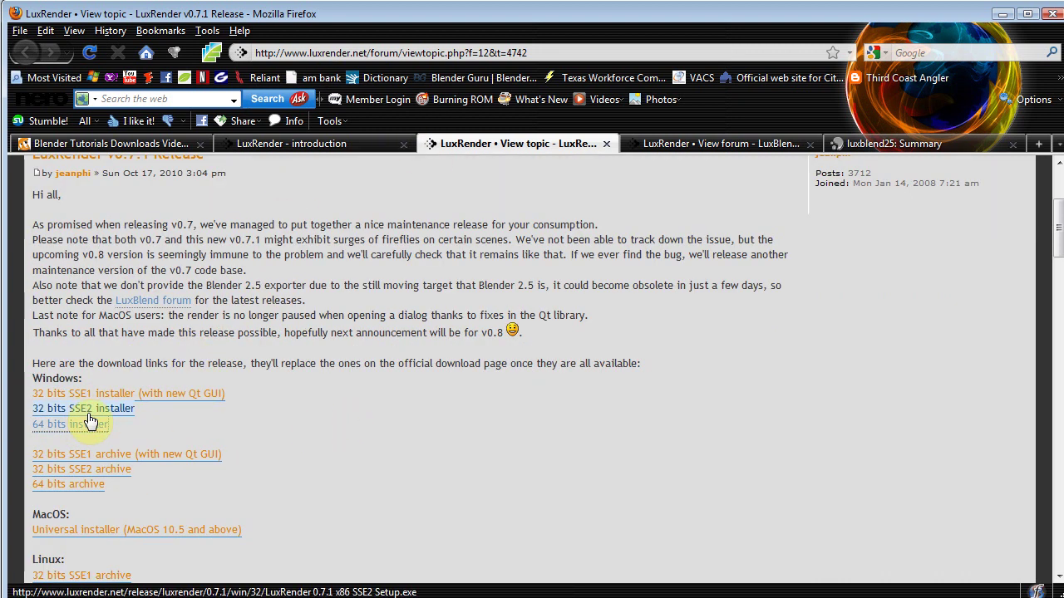
{"action": "left_click", "coordinate": [36, 432]}
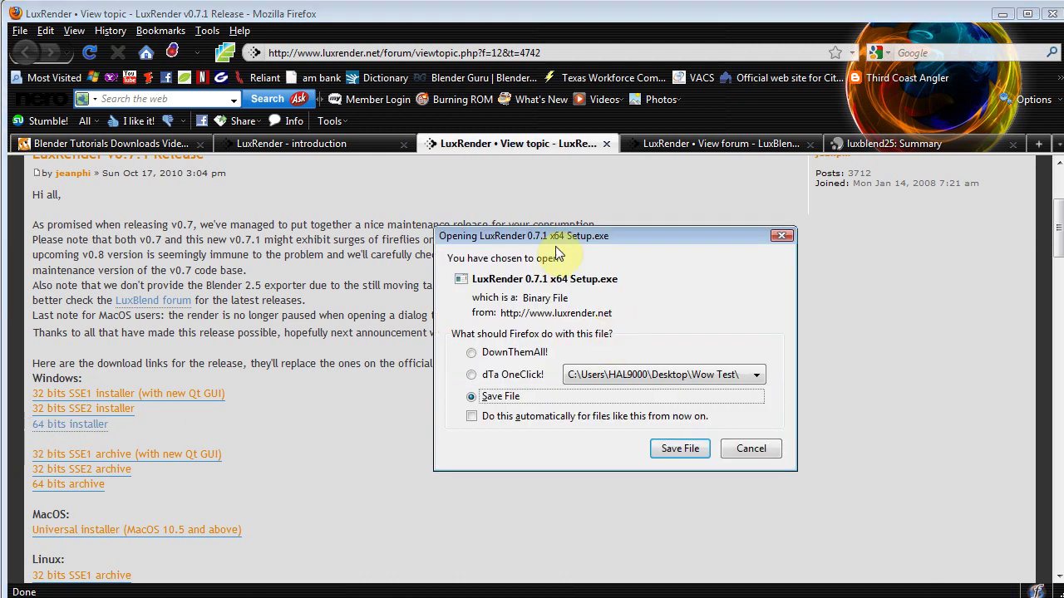
{"action": "left_click", "coordinate": [748, 449]}
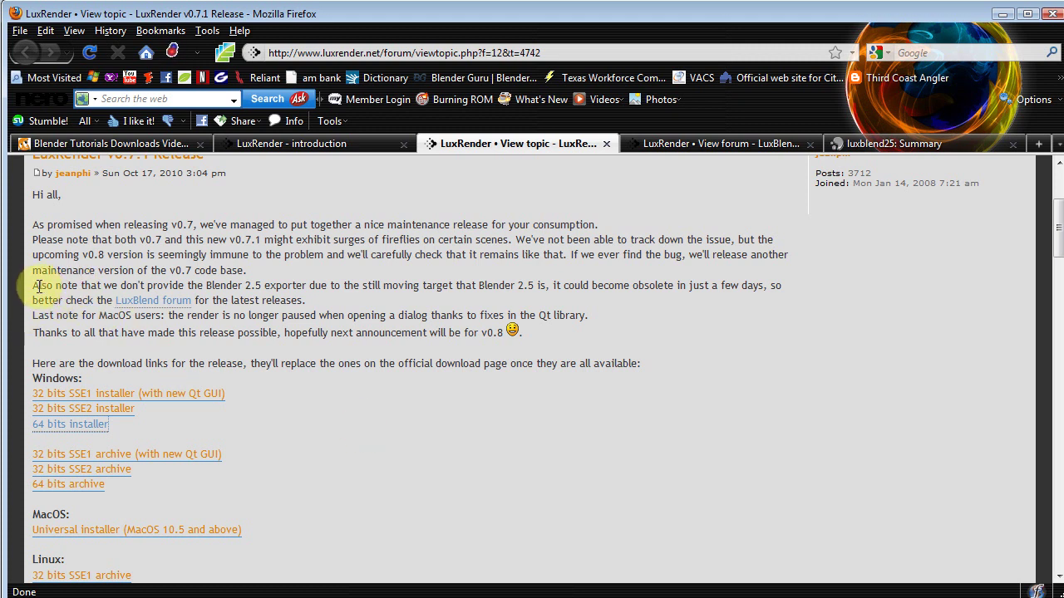
Highlight the release post's notes on the missing Blender 2.5 exporter and the v0.7 code base.
{"action": "left_click_drag", "start_coordinate": [38, 285], "coordinate": [568, 335]}
{"action": "left_click_drag", "start_coordinate": [68, 287], "coordinate": [67, 271]}
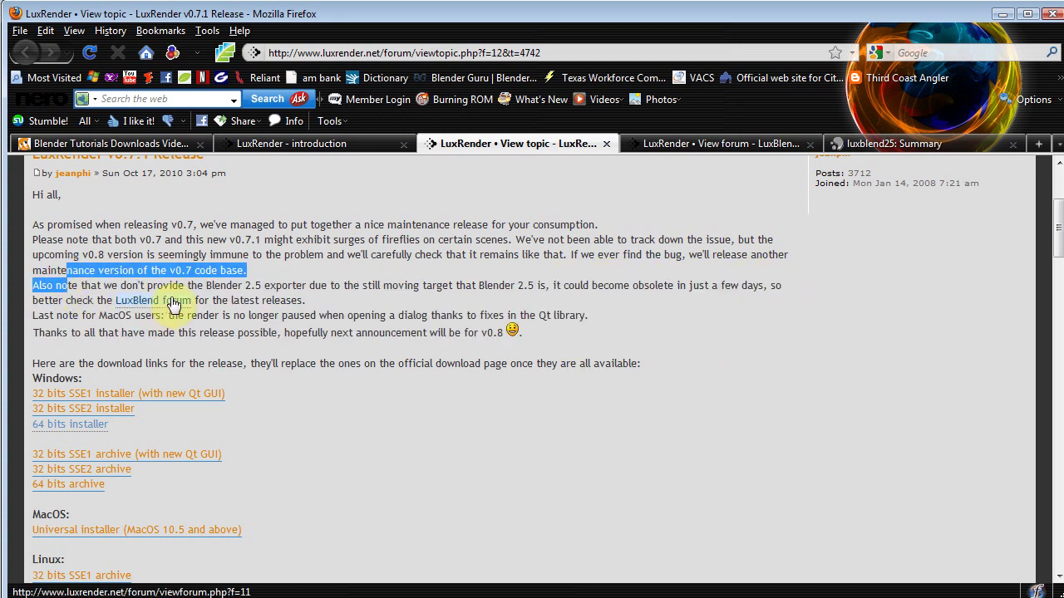
{"action": "left_click", "coordinate": [259, 294]}
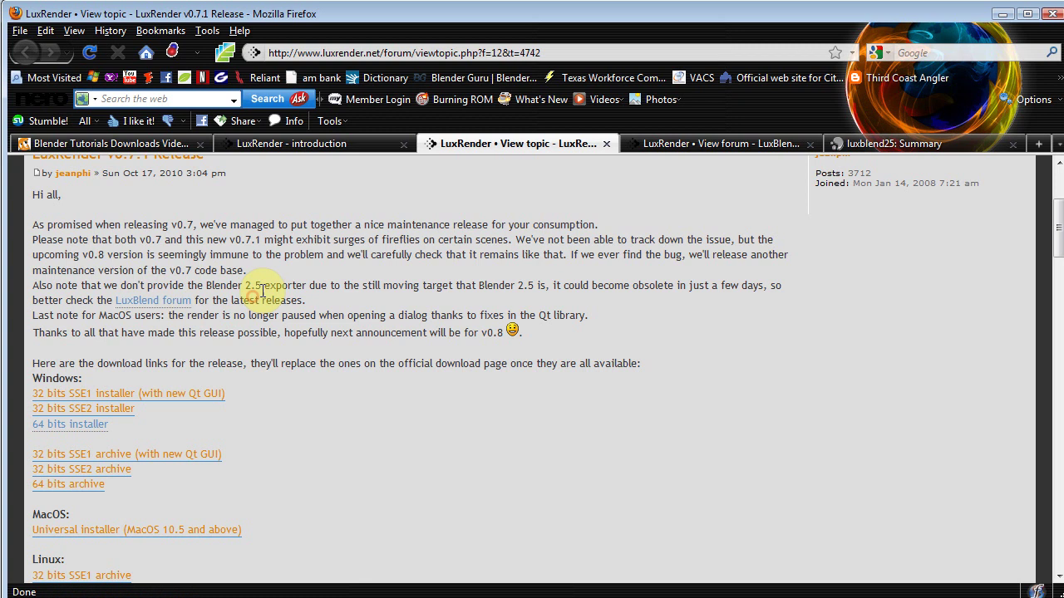
Switch to the LuxBlend (Blender Exporter) forum's topic list.
{"action": "left_click", "coordinate": [661, 143]}
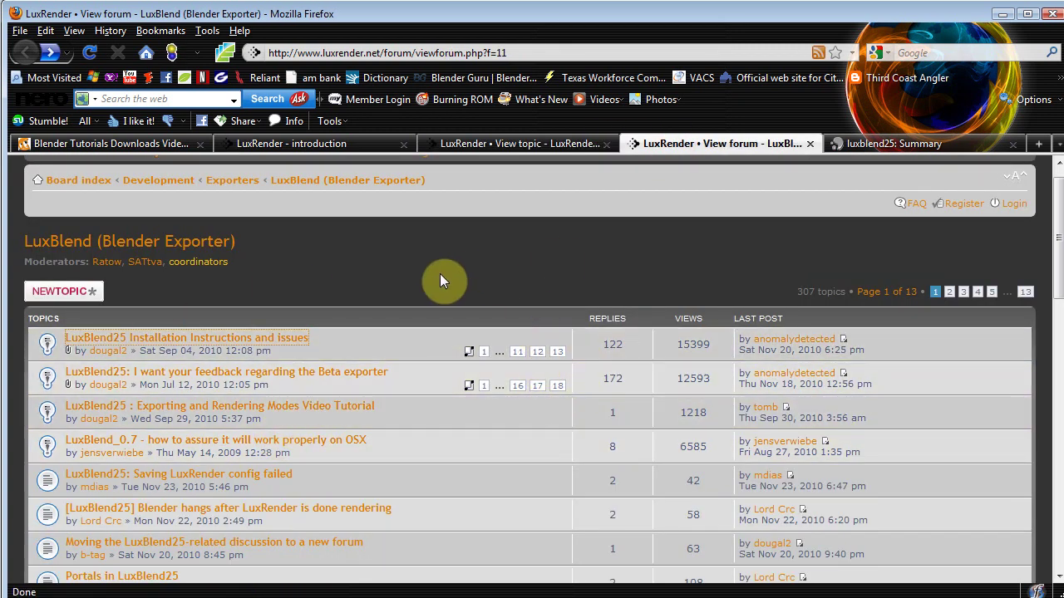
{"action": "scroll", "coordinate": [422, 383], "scroll_direction": "down", "scroll_amount": 5}
{"action": "scroll", "coordinate": [422, 378], "scroll_direction": "up", "scroll_amount": 5}
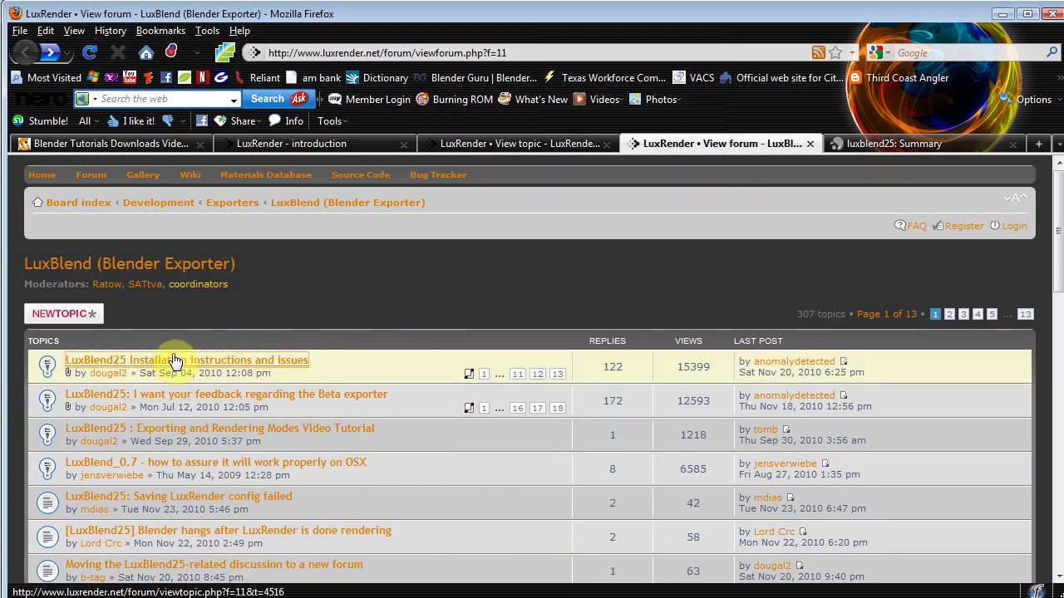
Open the 'LuxBlend25 Installation Instructions and issues' topic and read its first post's installation sentence.
{"action": "left_click", "coordinate": [174, 362]}
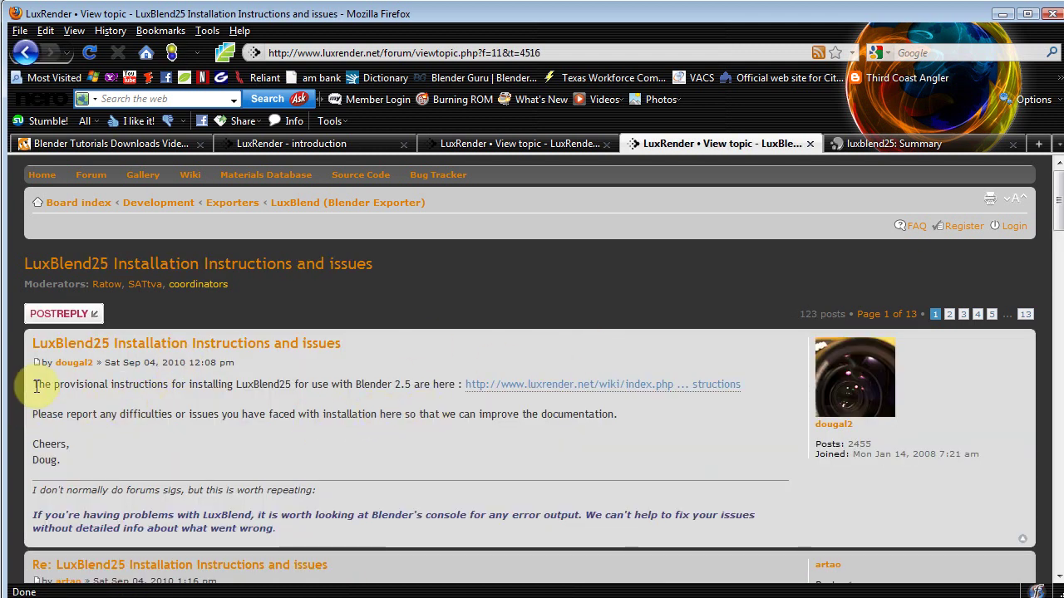
{"action": "left_click_drag", "start_coordinate": [38, 384], "coordinate": [411, 387]}
{"action": "left_click", "coordinate": [505, 399]}
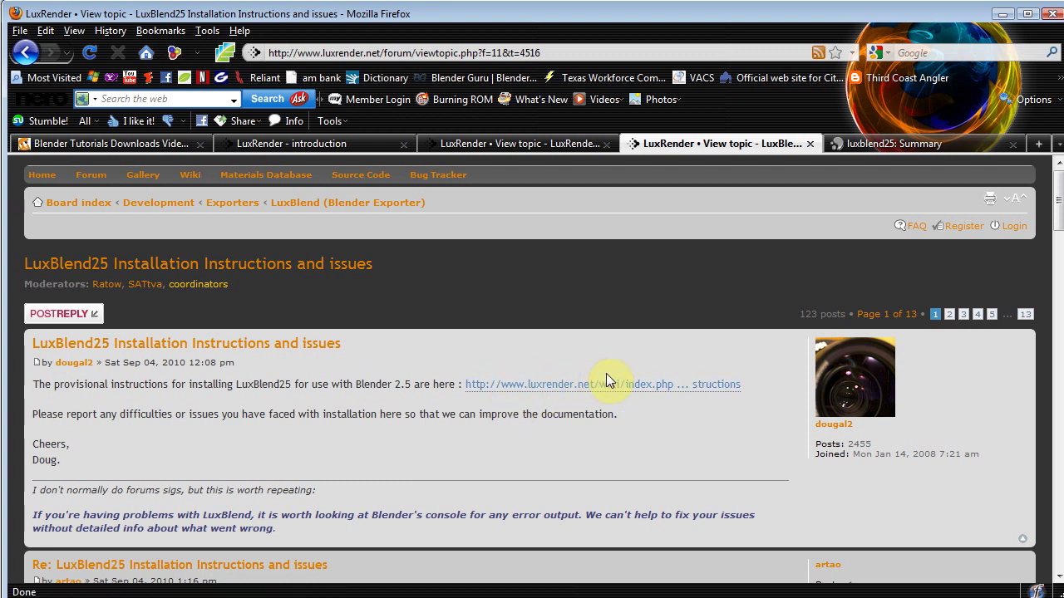
Follow the wiki link, close the luxblend25 Summary tab, and reach '1. Get LuxBlend25'.
{"action": "left_click", "coordinate": [541, 386]}
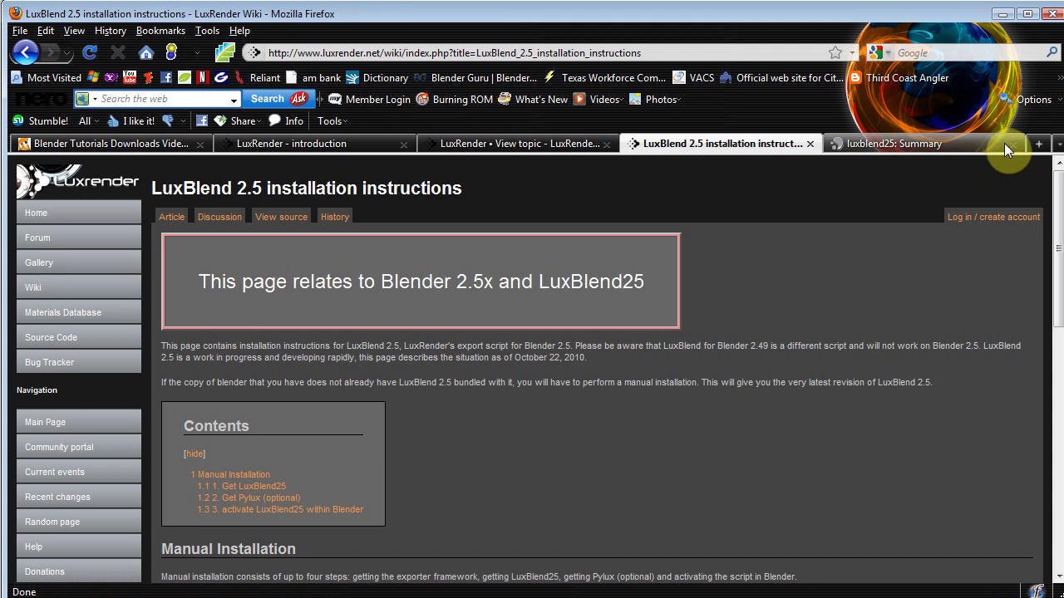
{"action": "left_click", "coordinate": [1012, 143]}
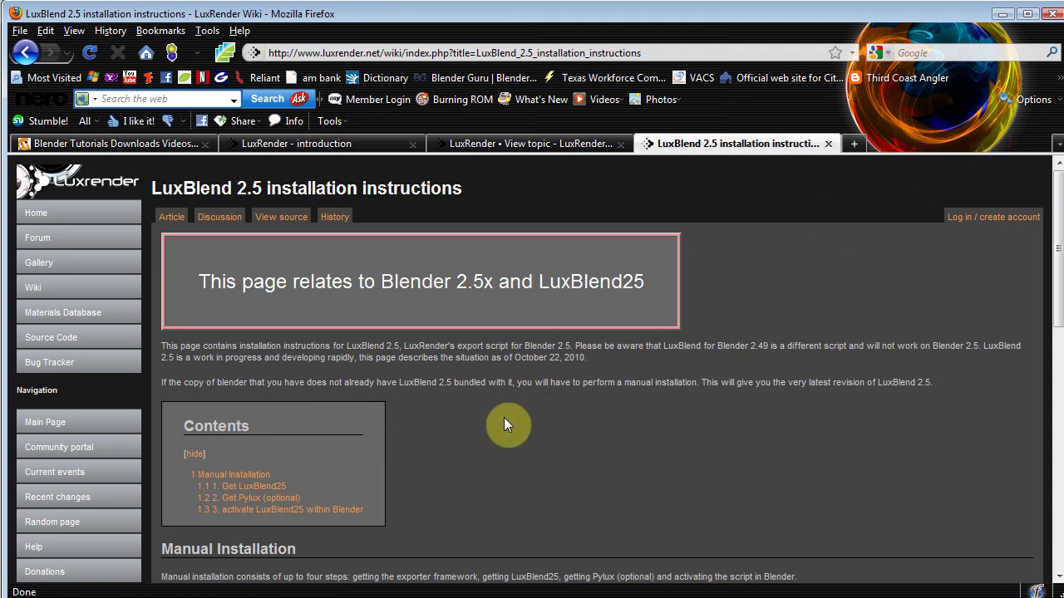
{"action": "scroll", "coordinate": [553, 403], "scroll_direction": "down", "scroll_amount": 4}
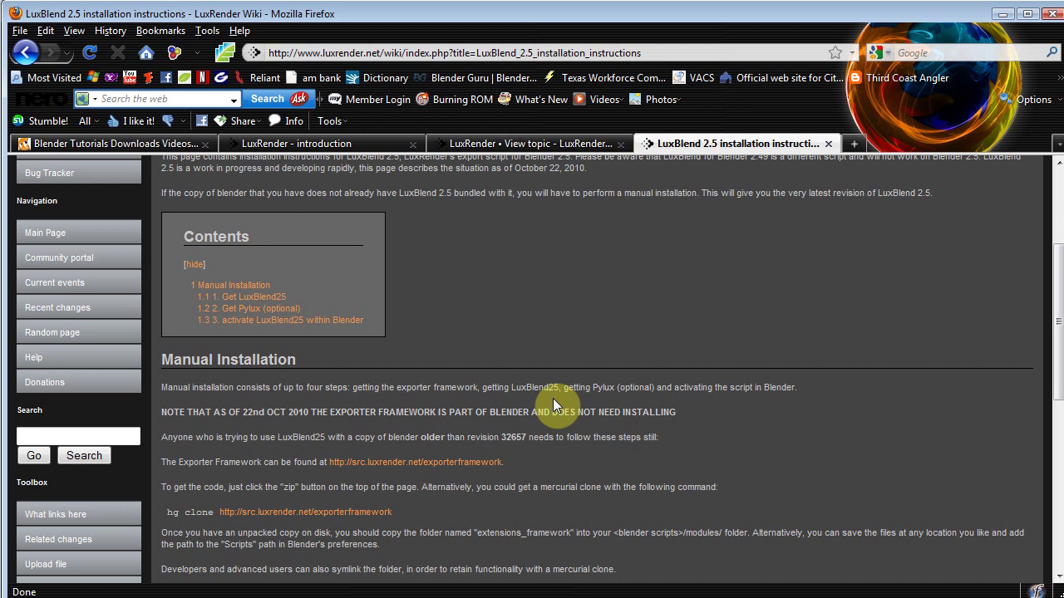
{"action": "scroll", "coordinate": [550, 399], "scroll_direction": "down", "scroll_amount": 6}
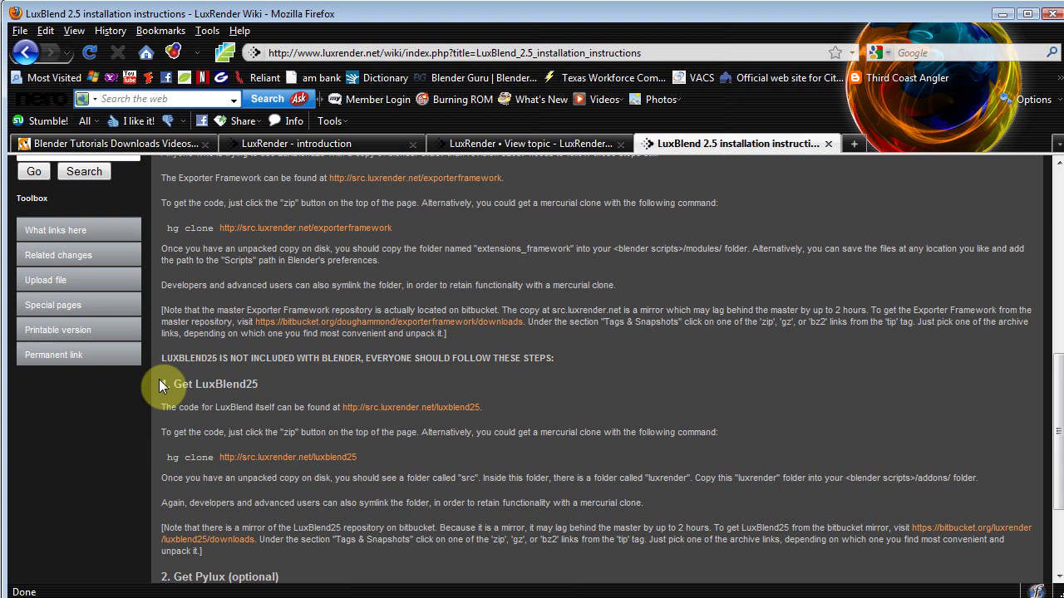
{"action": "left_click_drag", "start_coordinate": [159, 382], "coordinate": [263, 385]}
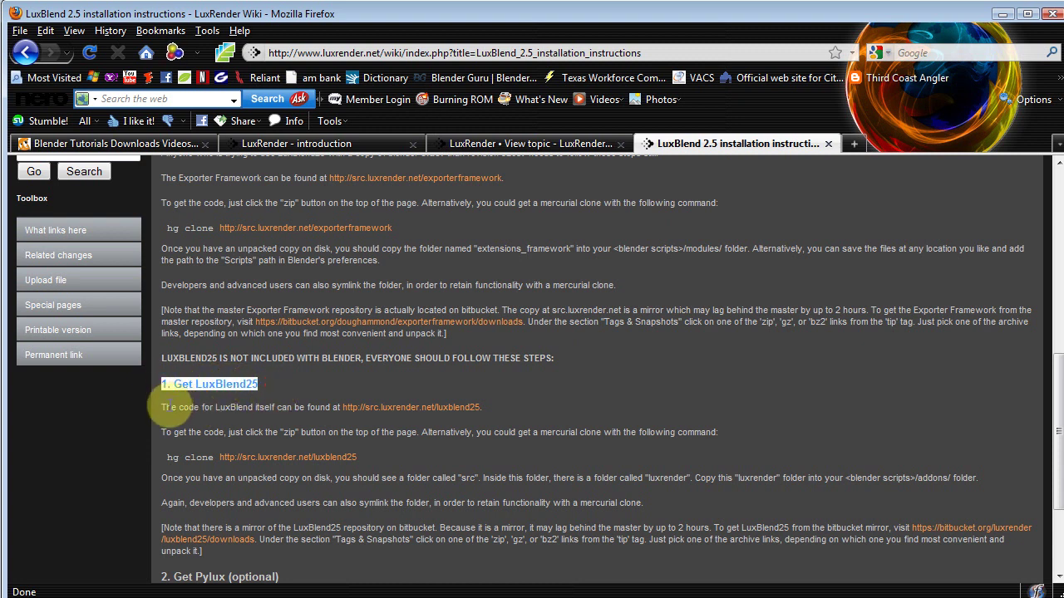
{"action": "left_click", "coordinate": [388, 413]}
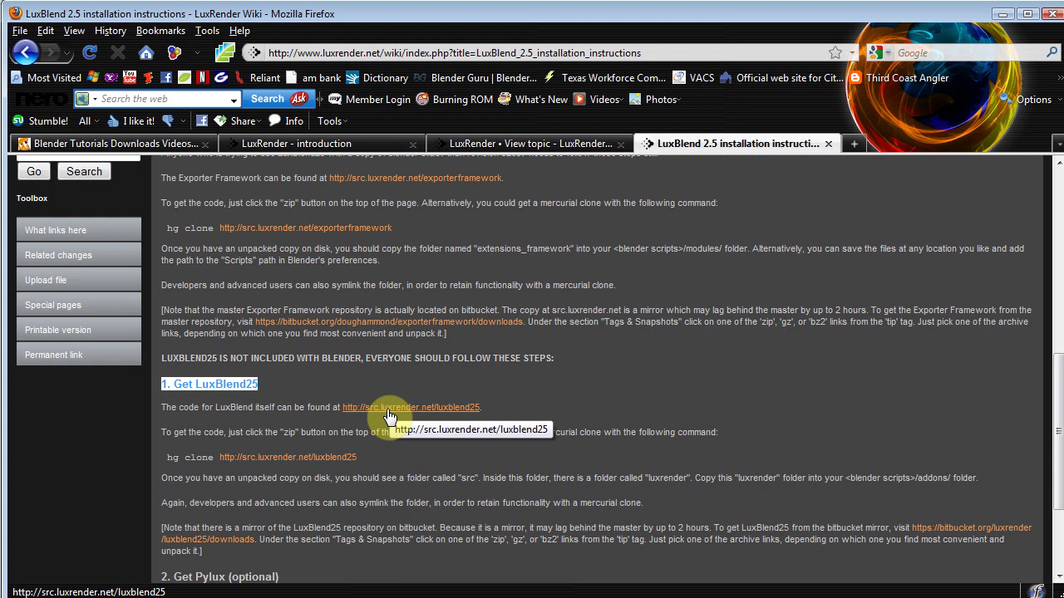
Open the src.luxrender.net/luxblend25 summary page and download its zip archive.
{"action": "left_click", "coordinate": [388, 409]}
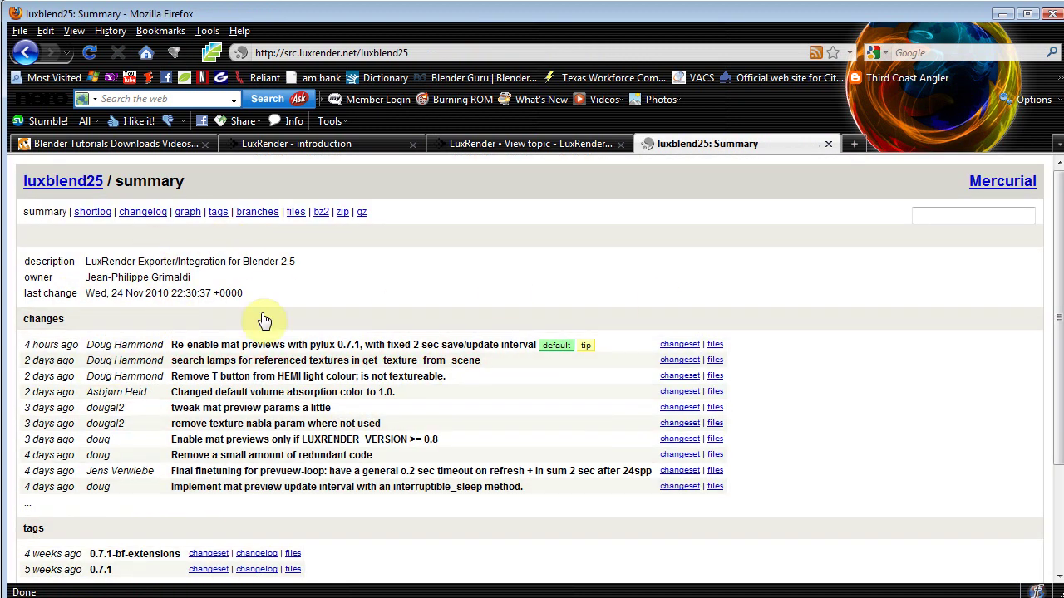
{"action": "left_click", "coordinate": [340, 214]}
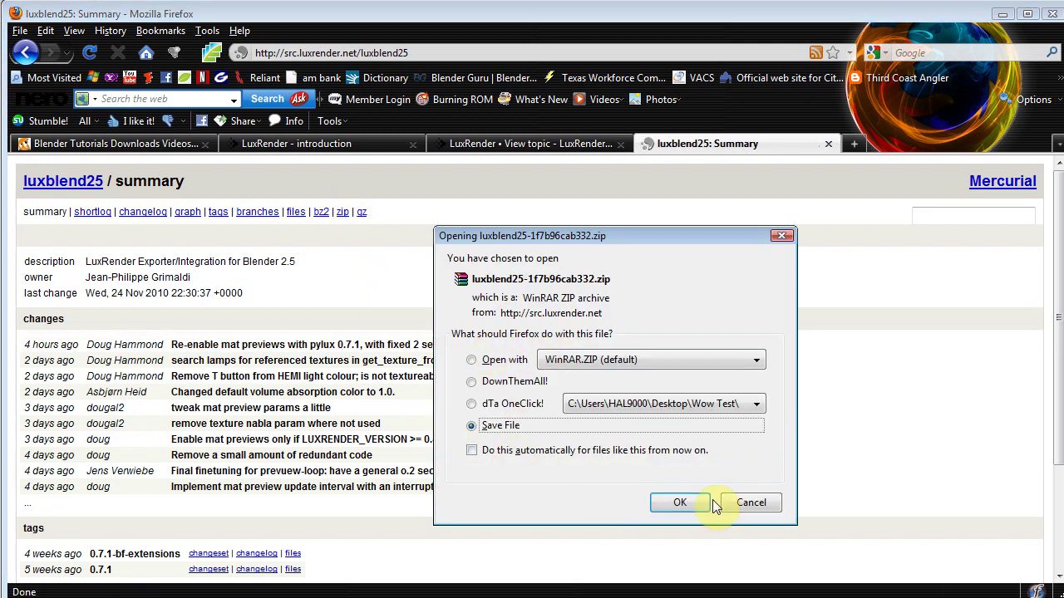
{"action": "left_click", "coordinate": [757, 506]}
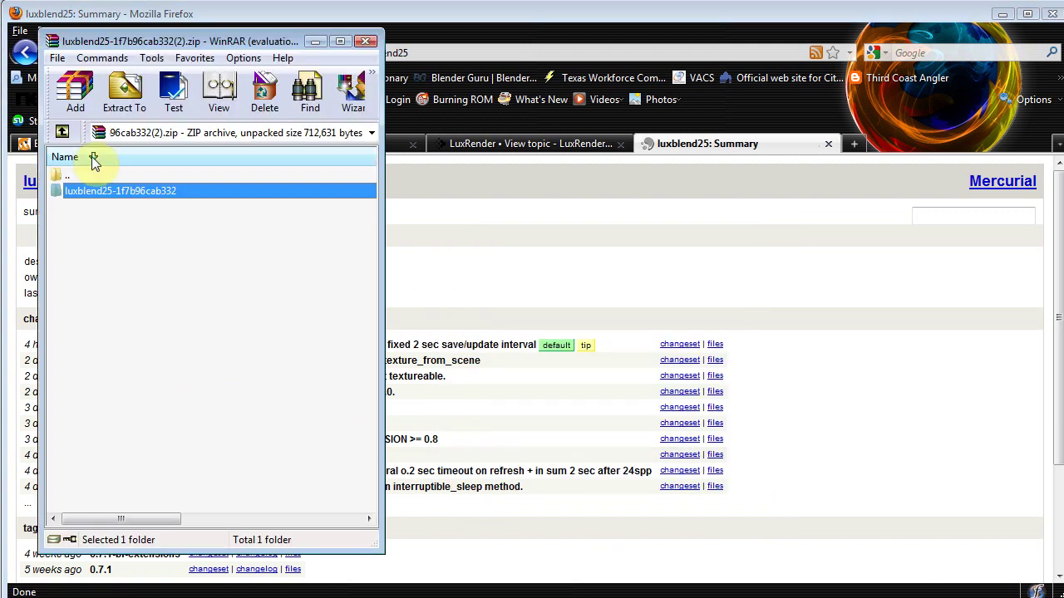
Enlarge WinRAR and browse into luxblend25-1f7b96cab332\src to select the luxrender folder.
{"action": "left_click_drag", "start_coordinate": [376, 541], "coordinate": [674, 562]}
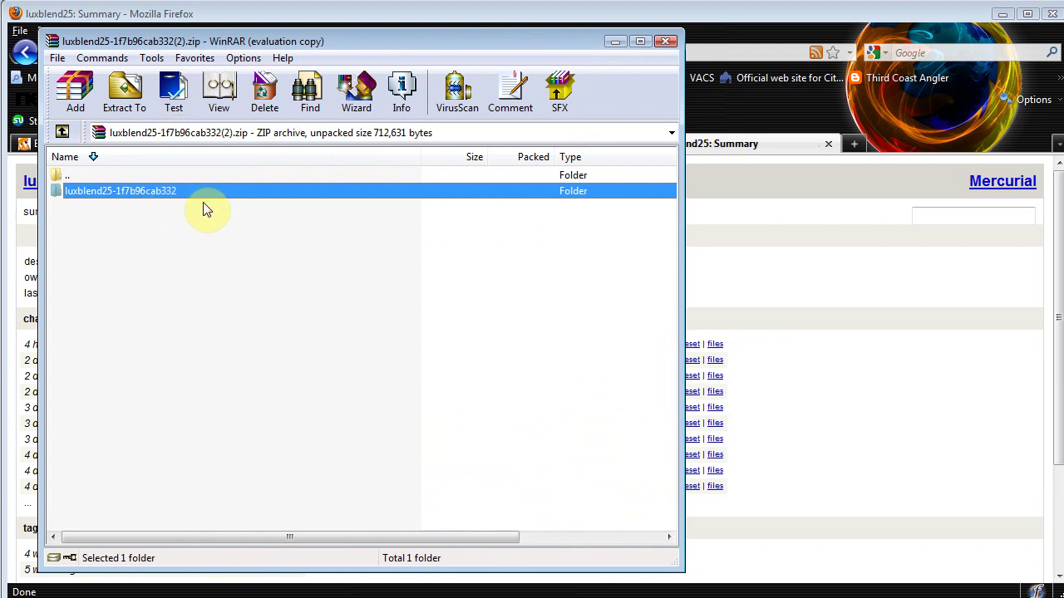
{"action": "double_click", "coordinate": [75, 193]}
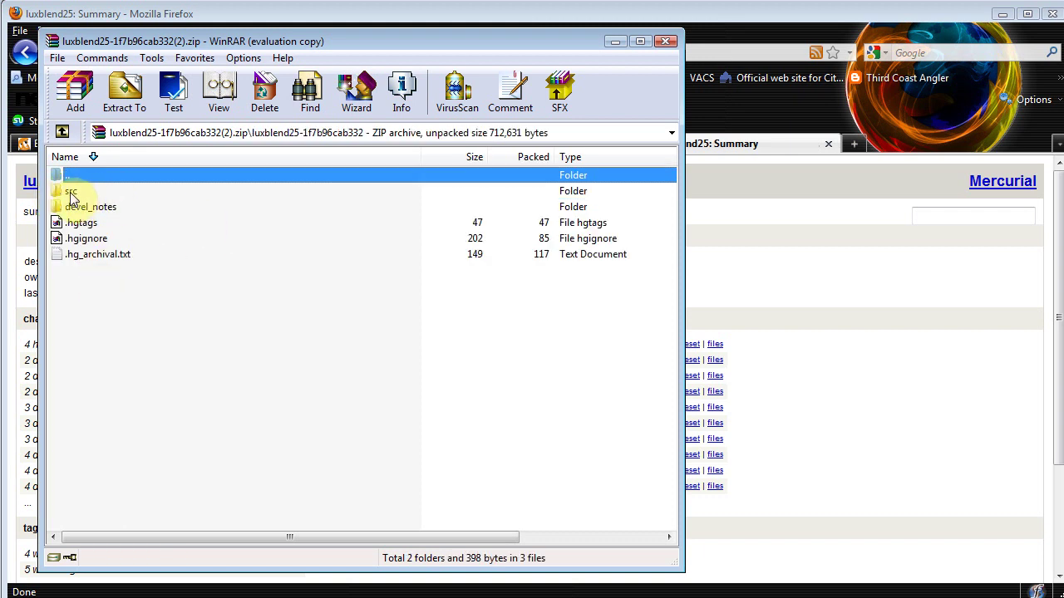
{"action": "left_click", "coordinate": [72, 192]}
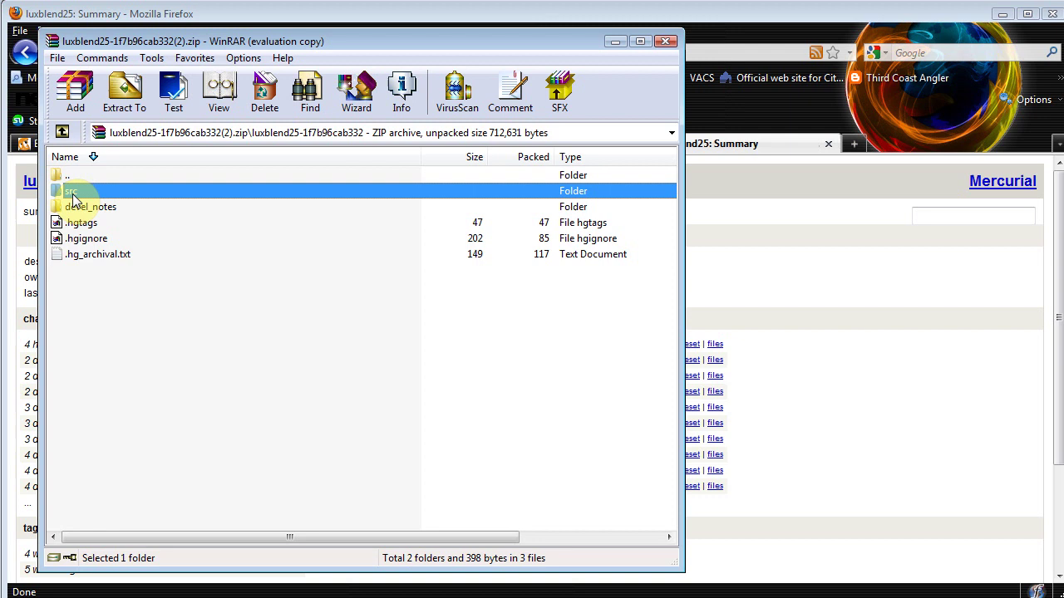
{"action": "double_click", "coordinate": [72, 195]}
{"action": "left_click", "coordinate": [73, 192]}
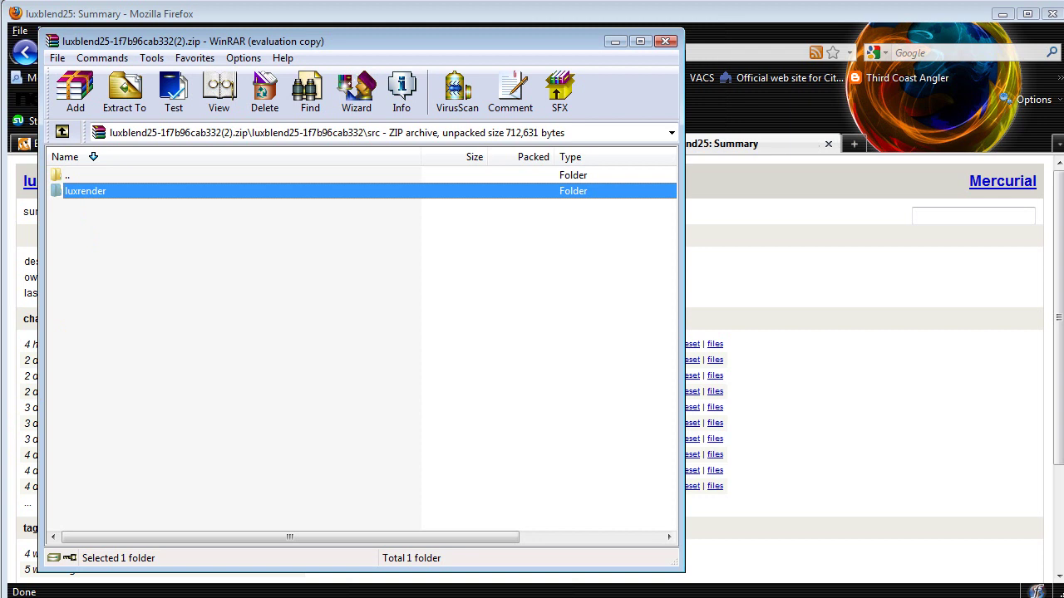
{"action": "left_click", "coordinate": [6, 595]}
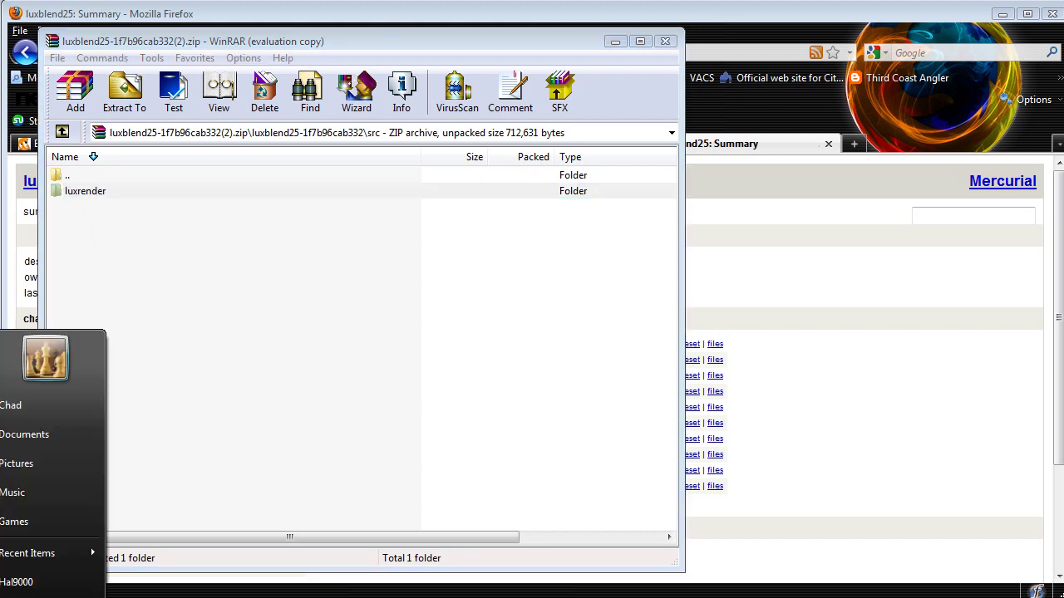
Open Local Disk (C:) and turn off showing hidden files and folders in Folder Options.
{"action": "left_click", "coordinate": [25, 575]}
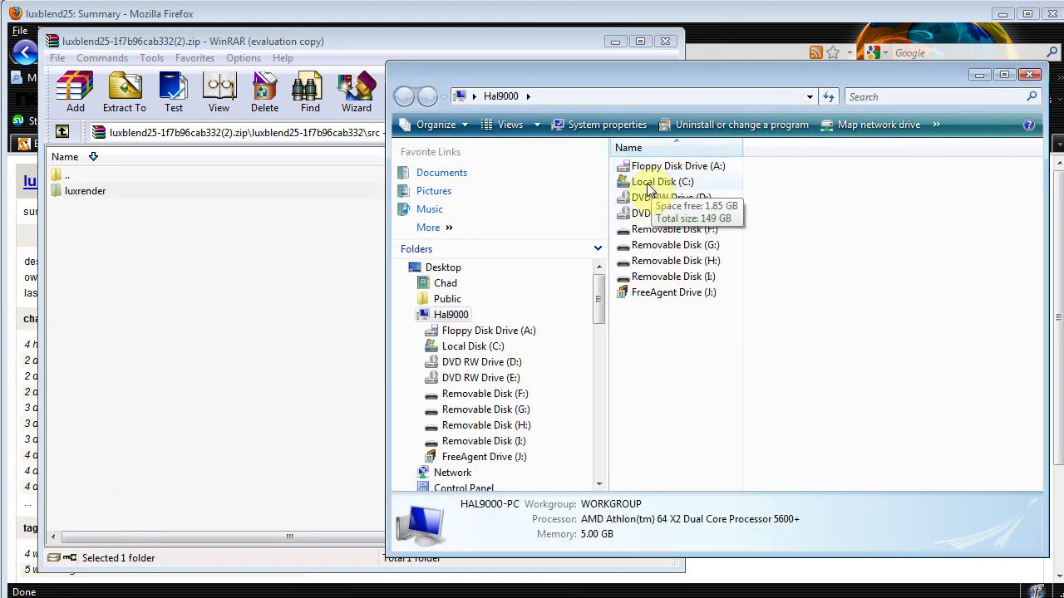
{"action": "double_click", "coordinate": [661, 183]}
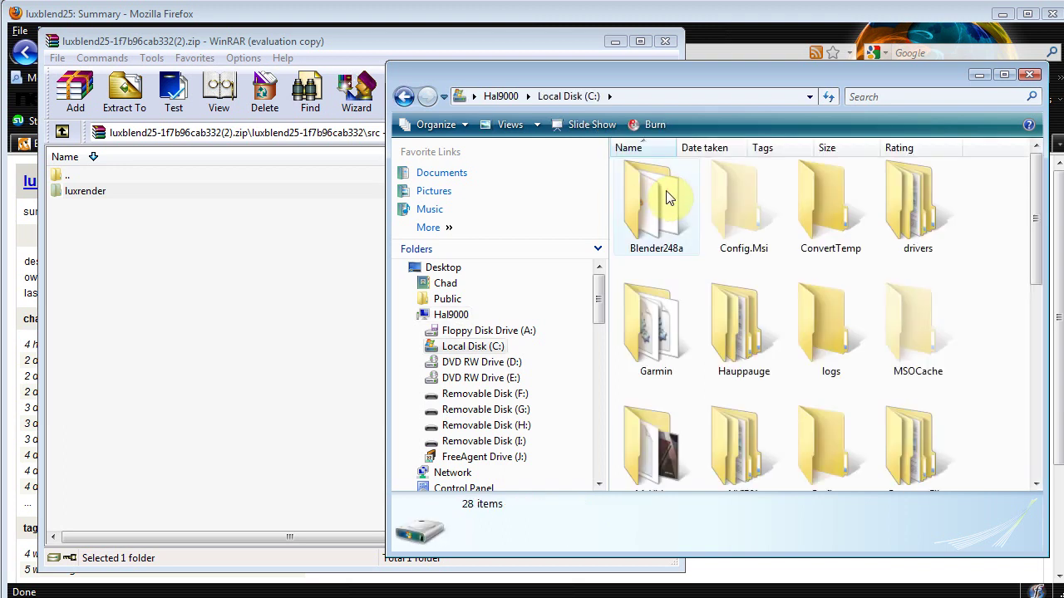
{"action": "key", "text": "alt"}
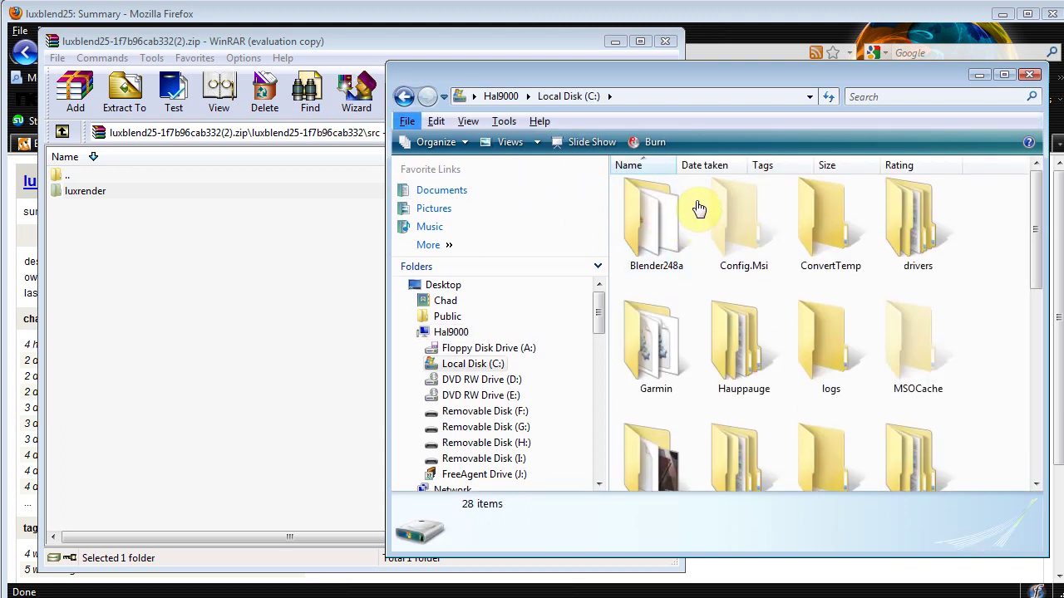
{"action": "left_click", "coordinate": [503, 121]}
{"action": "left_click", "coordinate": [528, 201]}
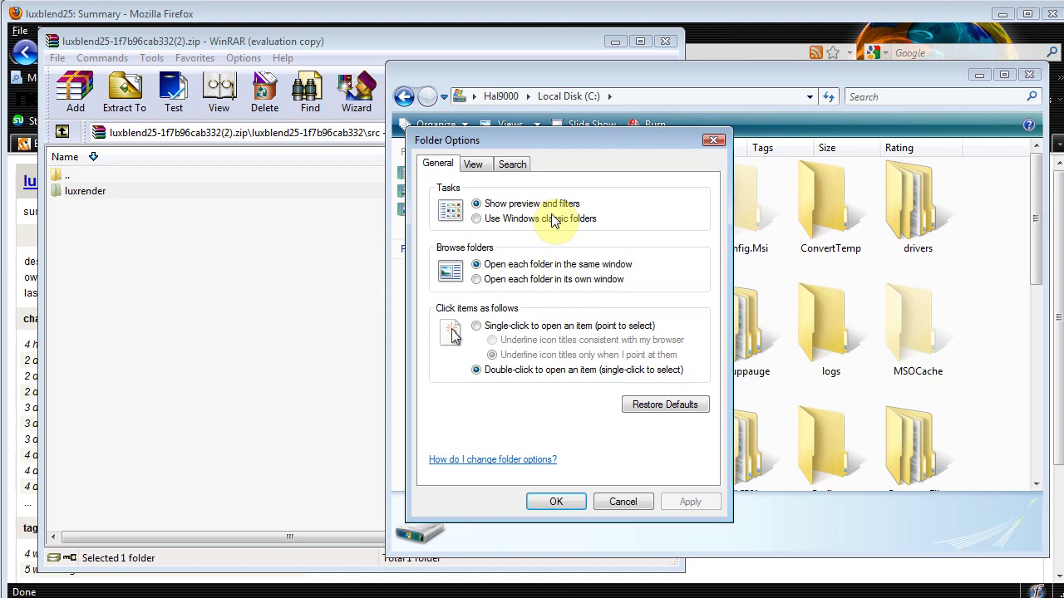
{"action": "left_click", "coordinate": [473, 163]}
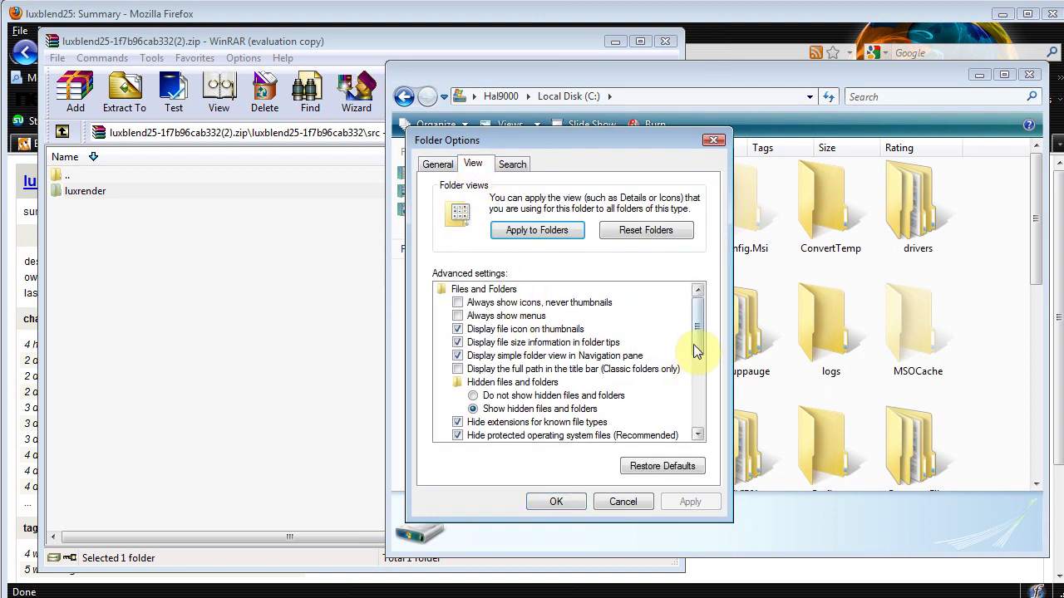
{"action": "left_click", "coordinate": [497, 396]}
{"action": "left_click", "coordinate": [556, 501]}
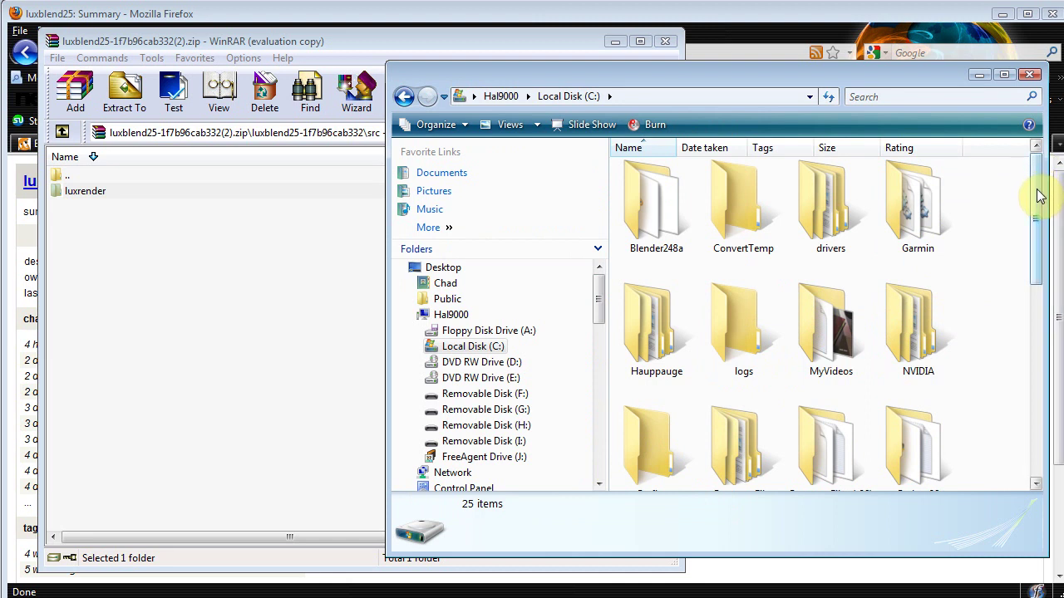
Browse into Program Files\Blender Foundation\Blender\2.55\python\lib.
{"action": "left_click_drag", "start_coordinate": [1035, 191], "coordinate": [1038, 260]}
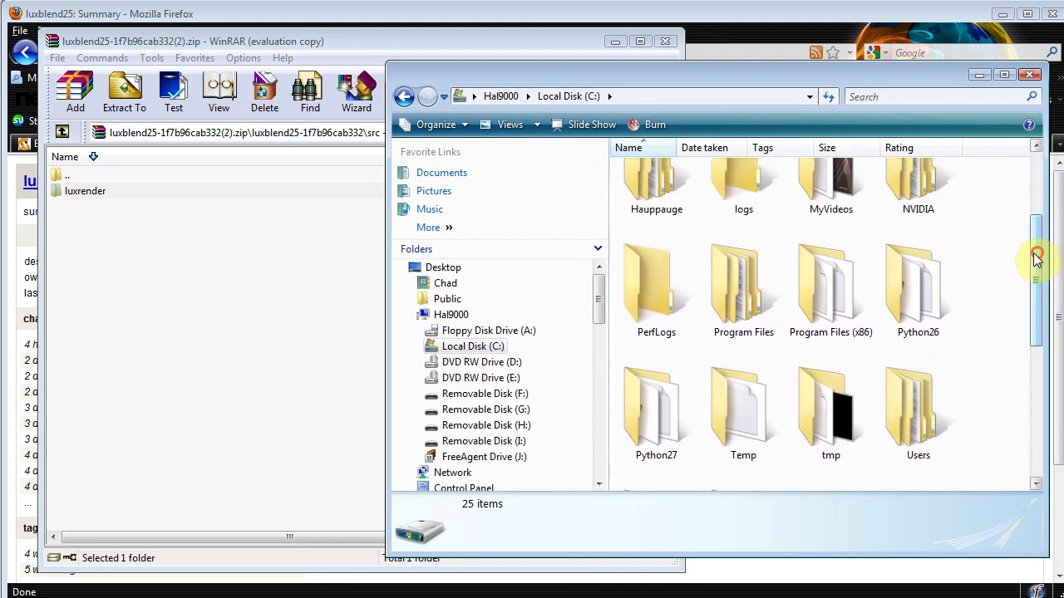
{"action": "double_click", "coordinate": [750, 293]}
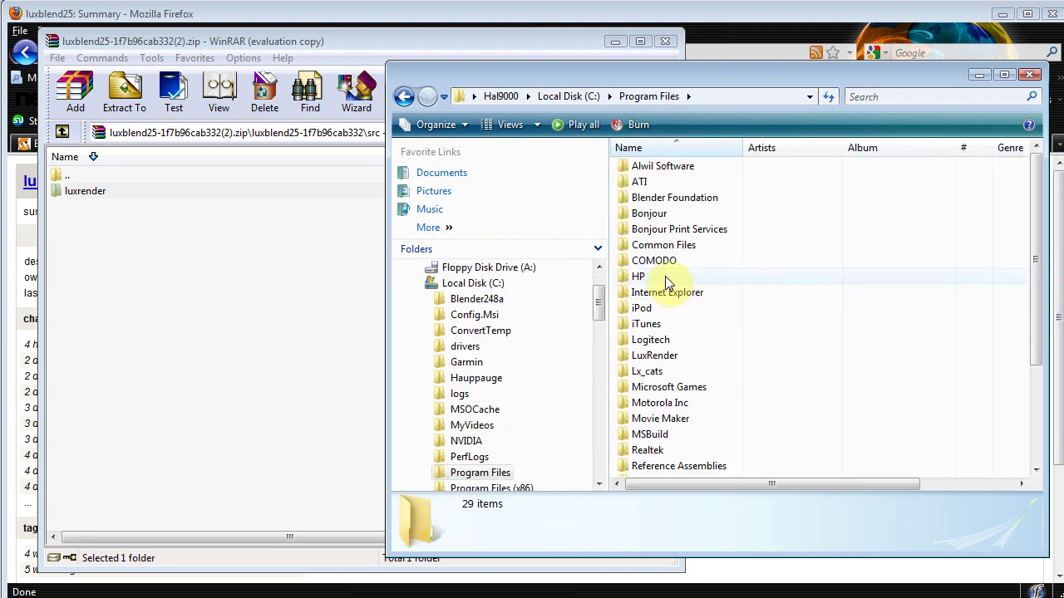
{"action": "double_click", "coordinate": [686, 199]}
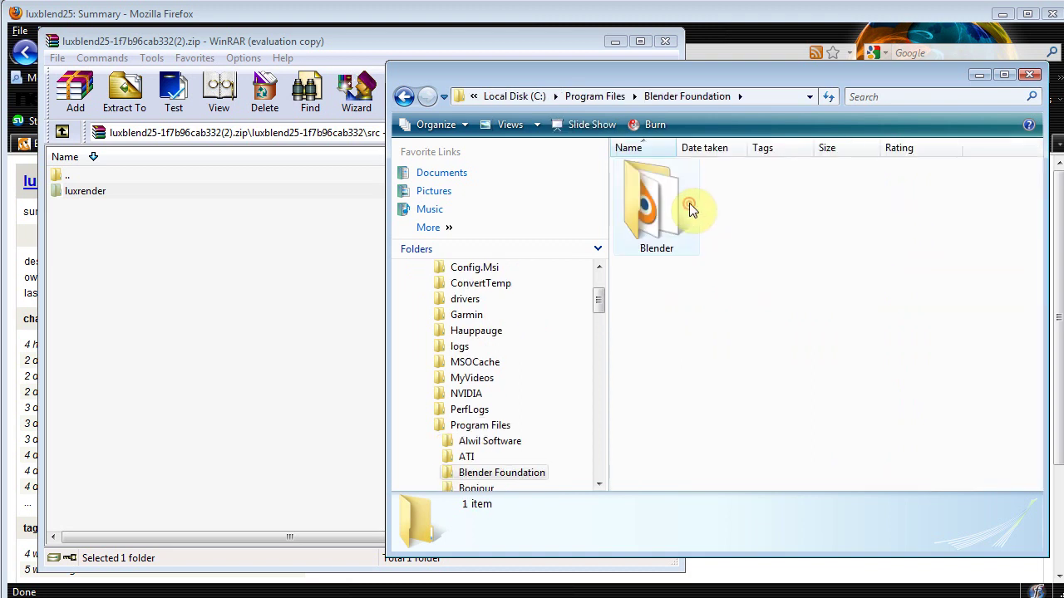
{"action": "double_click", "coordinate": [653, 218]}
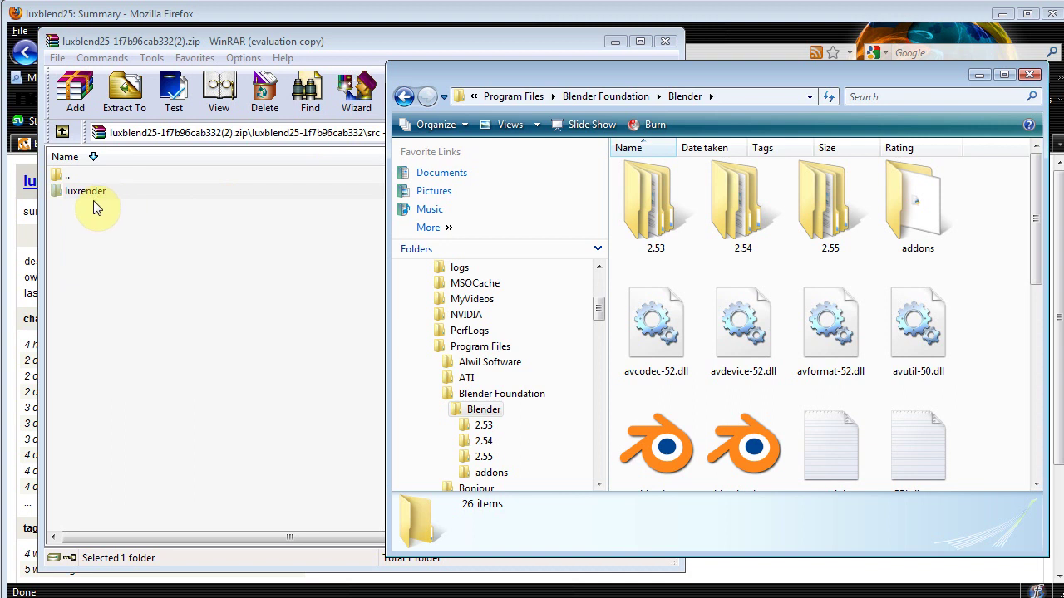
{"action": "double_click", "coordinate": [838, 199]}
{"action": "double_click", "coordinate": [656, 225]}
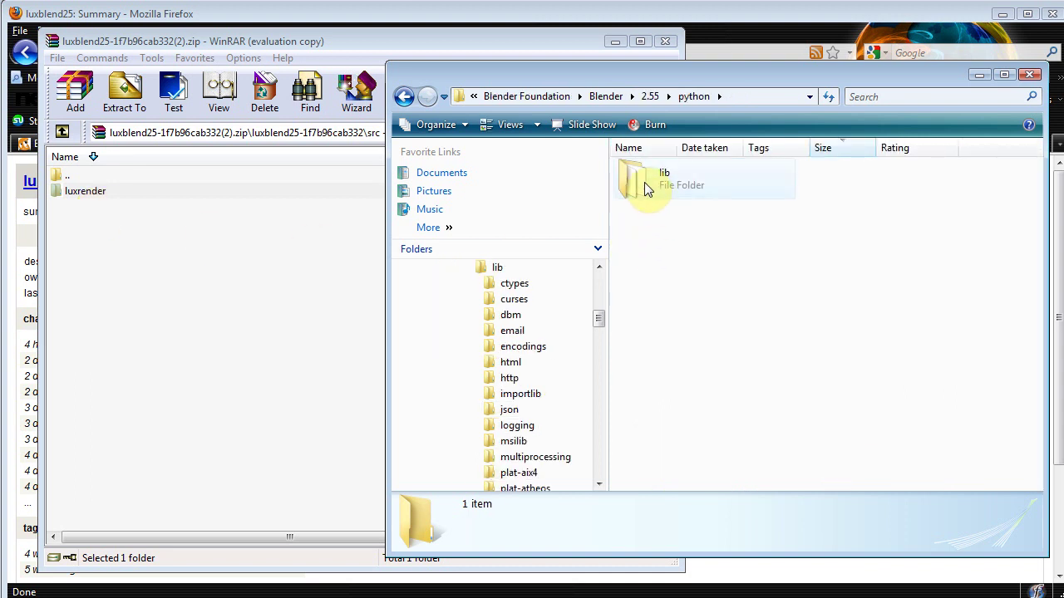
{"action": "double_click", "coordinate": [644, 182]}
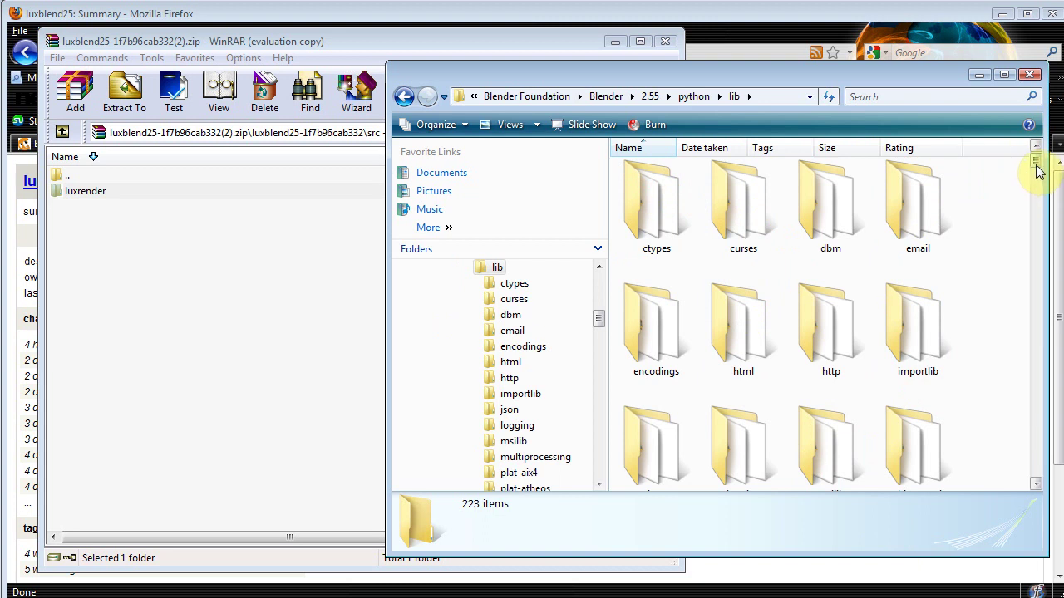
{"action": "left_click_drag", "start_coordinate": [1036, 160], "coordinate": [1037, 208]}
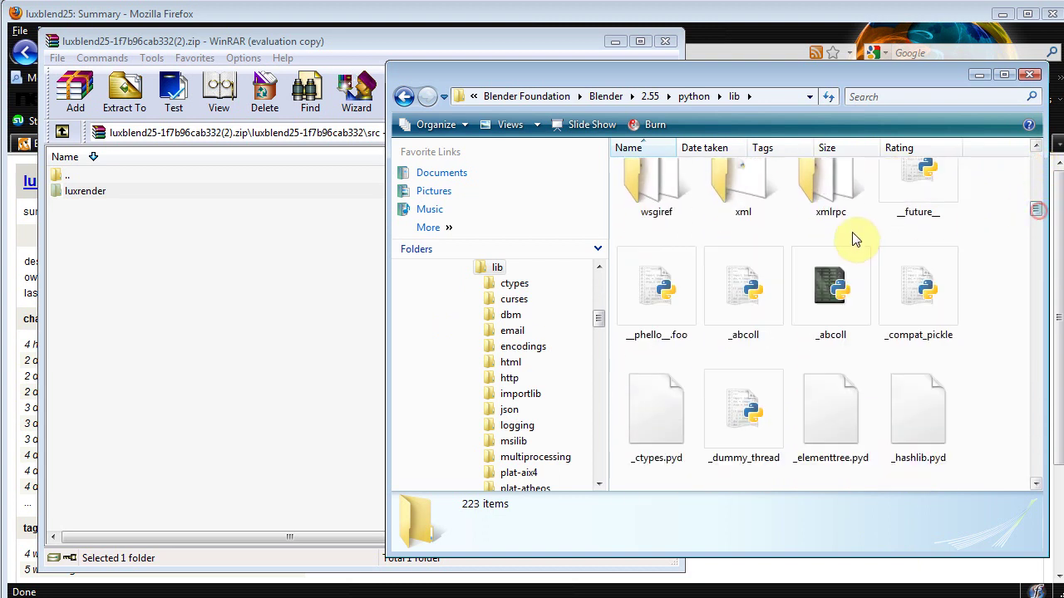
Go back up to the root of Local Disk (C:).
{"action": "left_click", "coordinate": [404, 98]}
{"action": "left_click", "coordinate": [404, 98]}
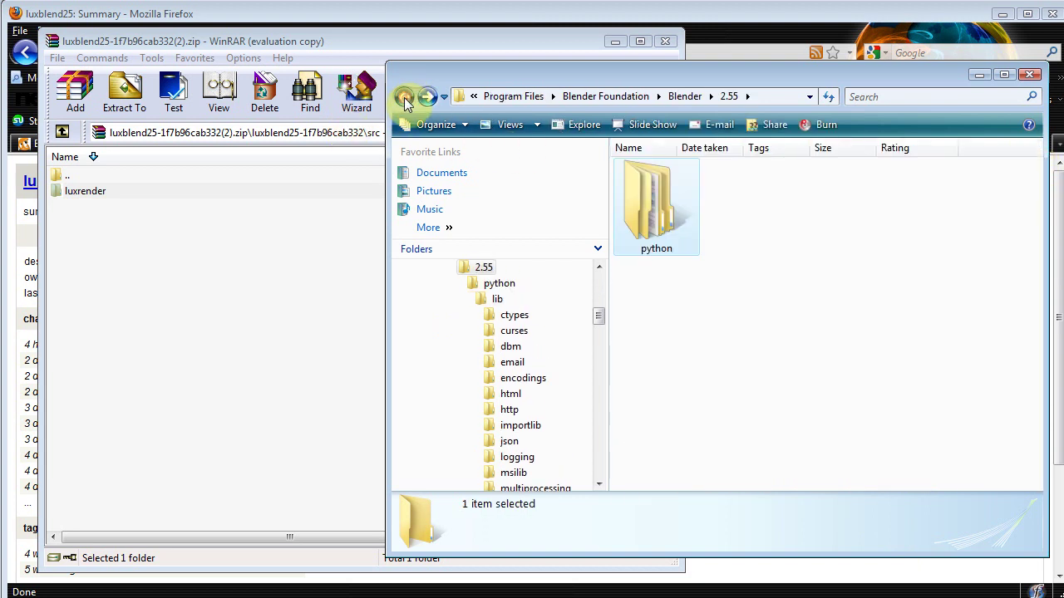
{"action": "left_click", "coordinate": [404, 98]}
{"action": "left_click", "coordinate": [403, 98]}
{"action": "left_click", "coordinate": [403, 98]}
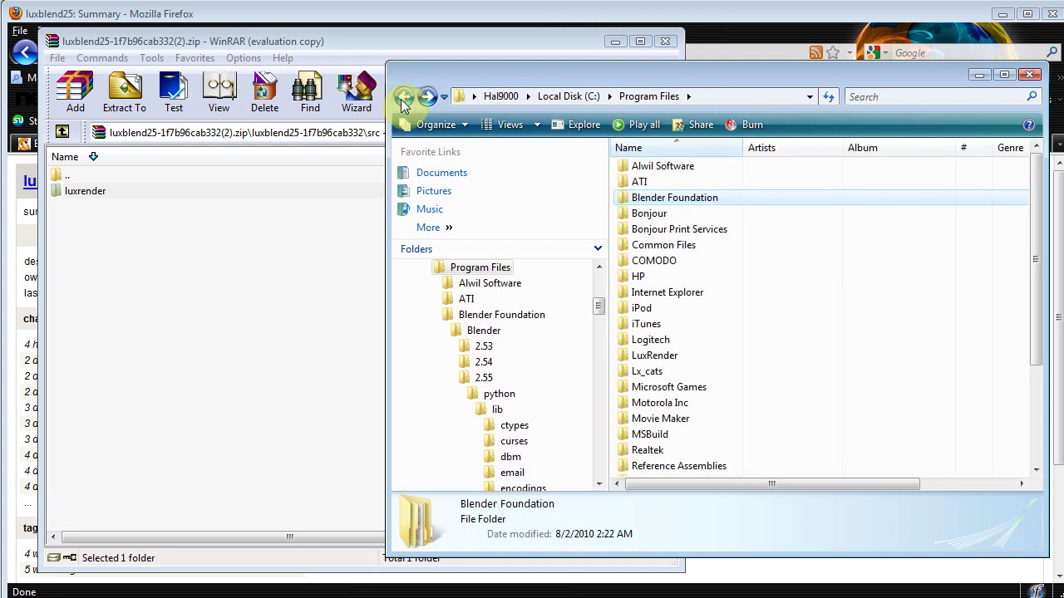
{"action": "left_click", "coordinate": [403, 98]}
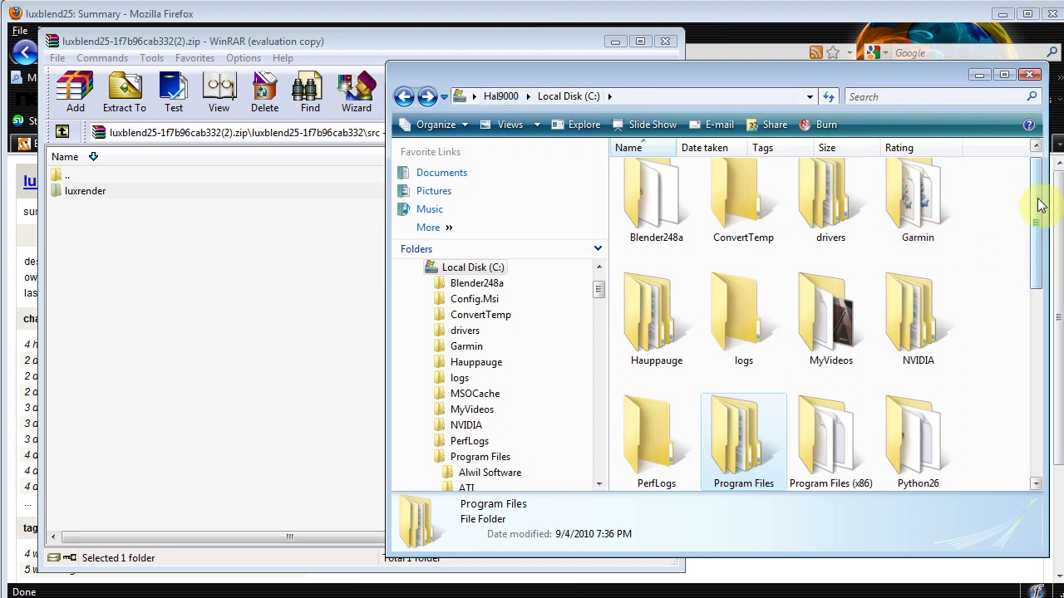
{"action": "left_click_drag", "start_coordinate": [1036, 201], "coordinate": [1044, 277]}
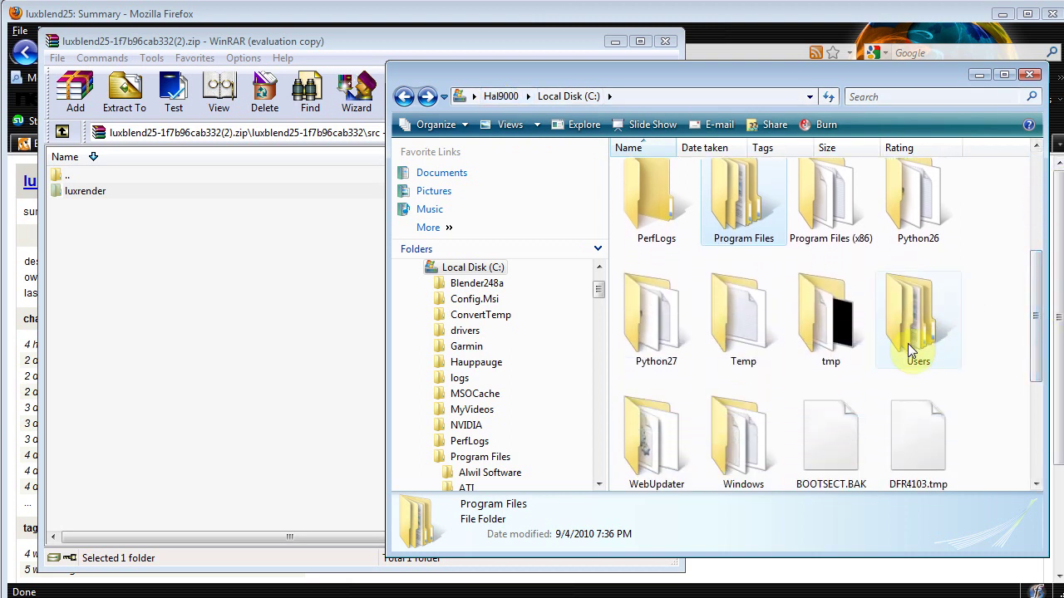
Open the Users folder and then the user's home folder inside it.
{"action": "double_click", "coordinate": [916, 341]}
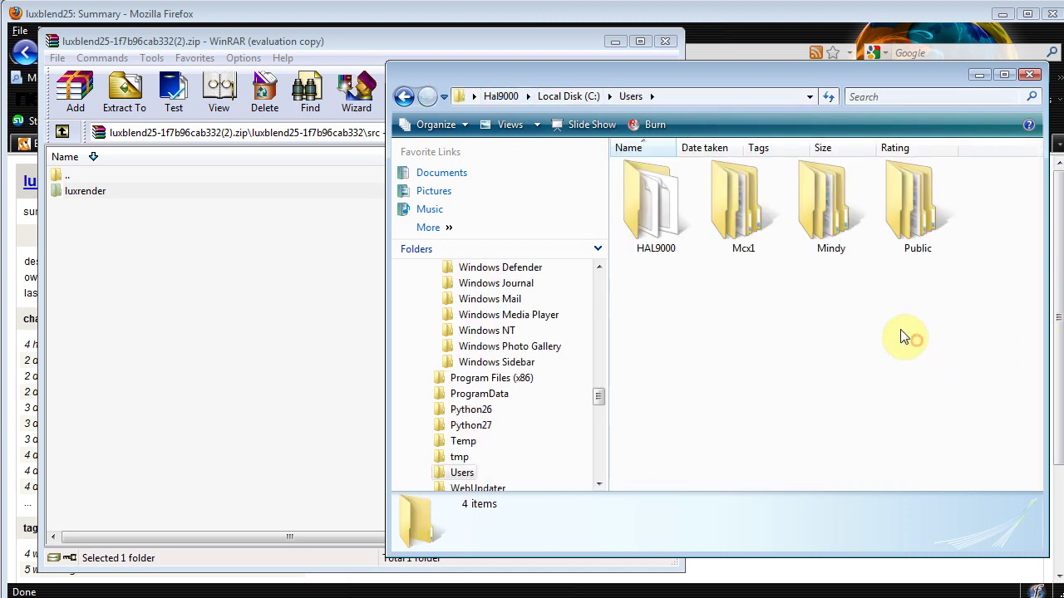
{"action": "left_click", "coordinate": [648, 206]}
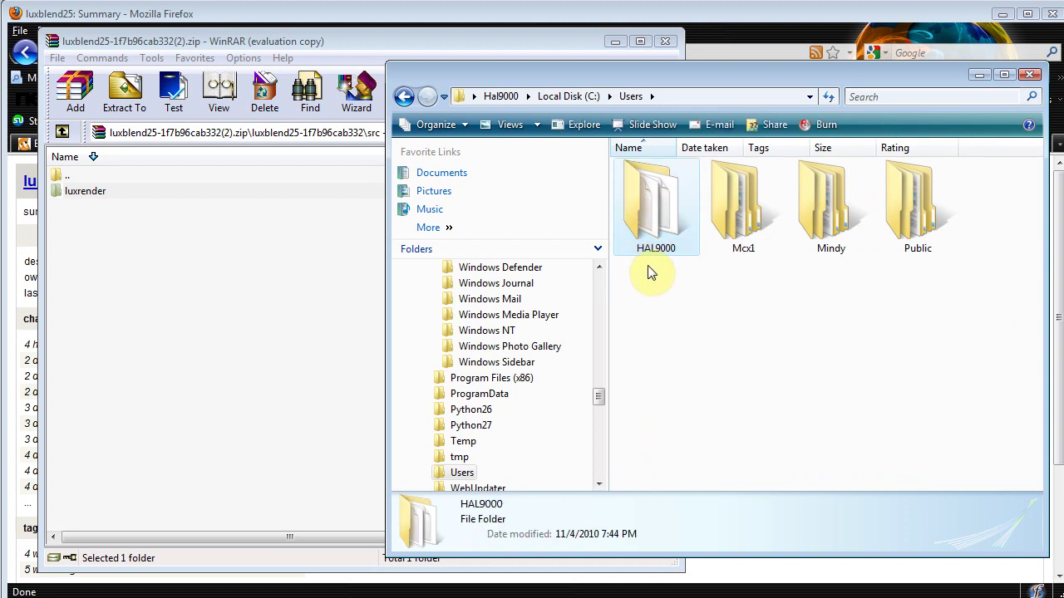
{"action": "double_click", "coordinate": [654, 209]}
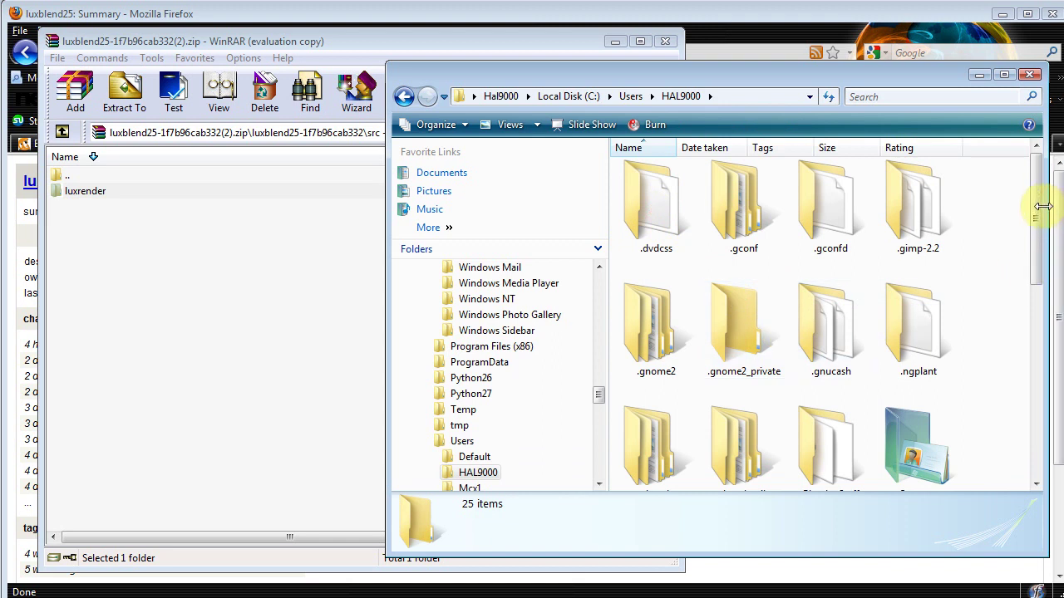
{"action": "mouse_move", "coordinate": [1035, 162]}
{"action": "left_mouse_down"}
{"action": "mouse_move", "coordinate": [1038, 170]}
{"action": "mouse_move", "coordinate": [1037, 143]}
{"action": "left_mouse_up"}
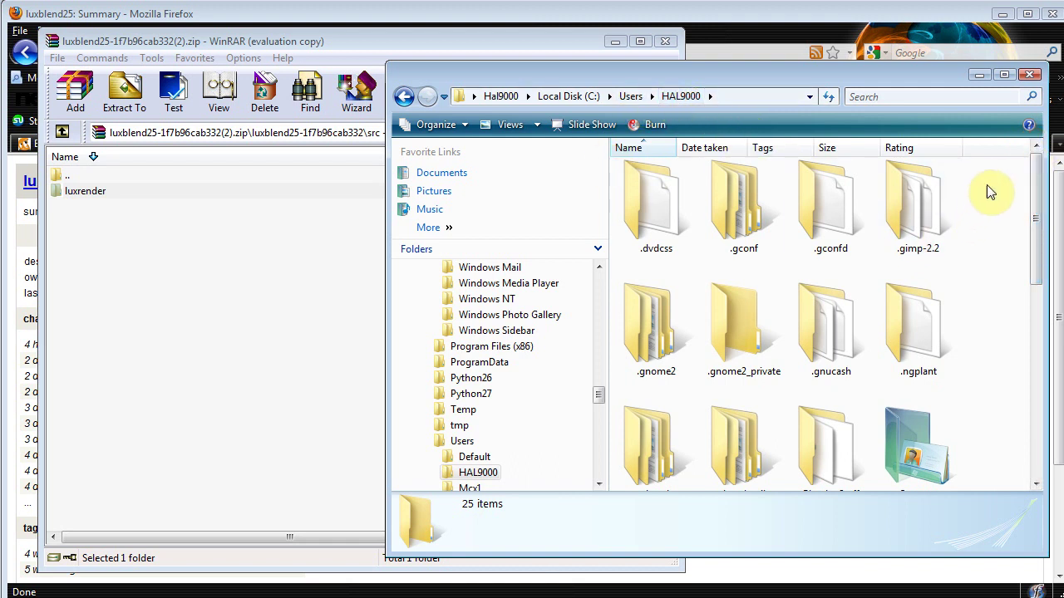
{"action": "left_click_drag", "start_coordinate": [1038, 184], "coordinate": [1031, 135]}
Turn on 'Show hidden files and folders' in Folder Options so AppData appears.
{"action": "key", "text": "alt"}
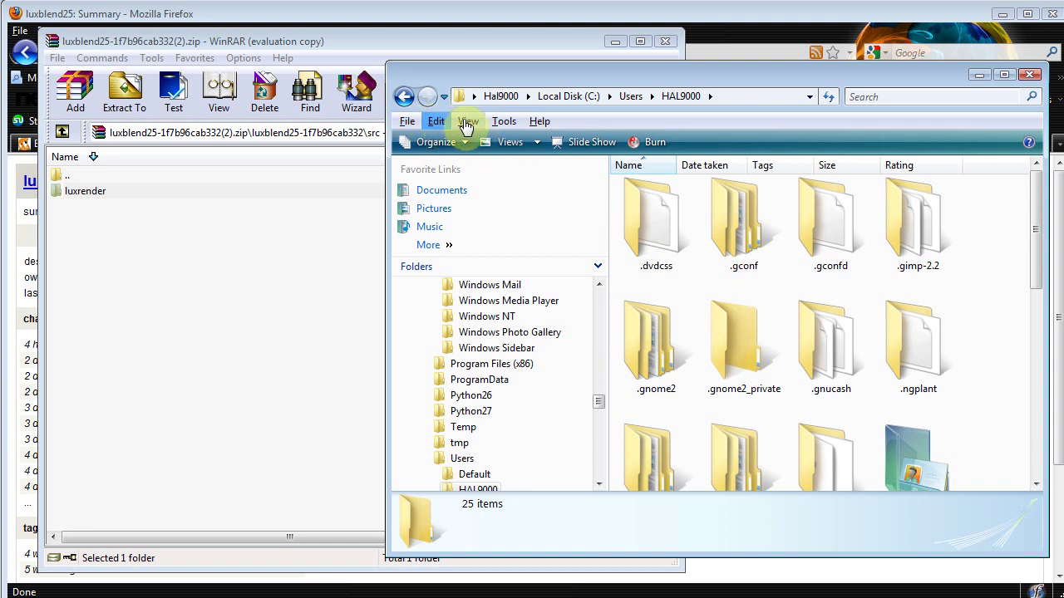
{"action": "left_click", "coordinate": [509, 123]}
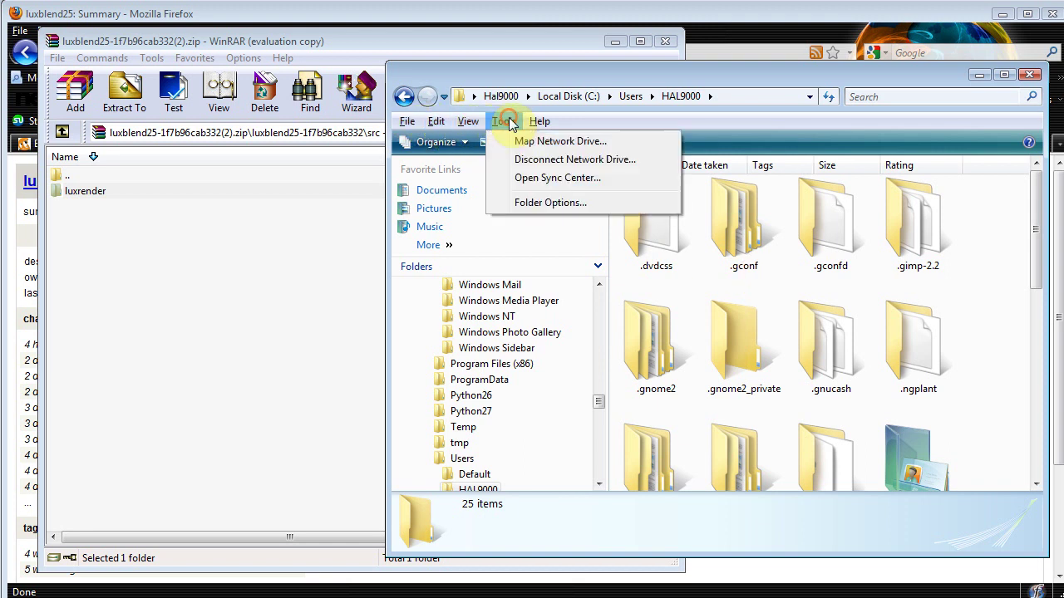
{"action": "left_click", "coordinate": [531, 203]}
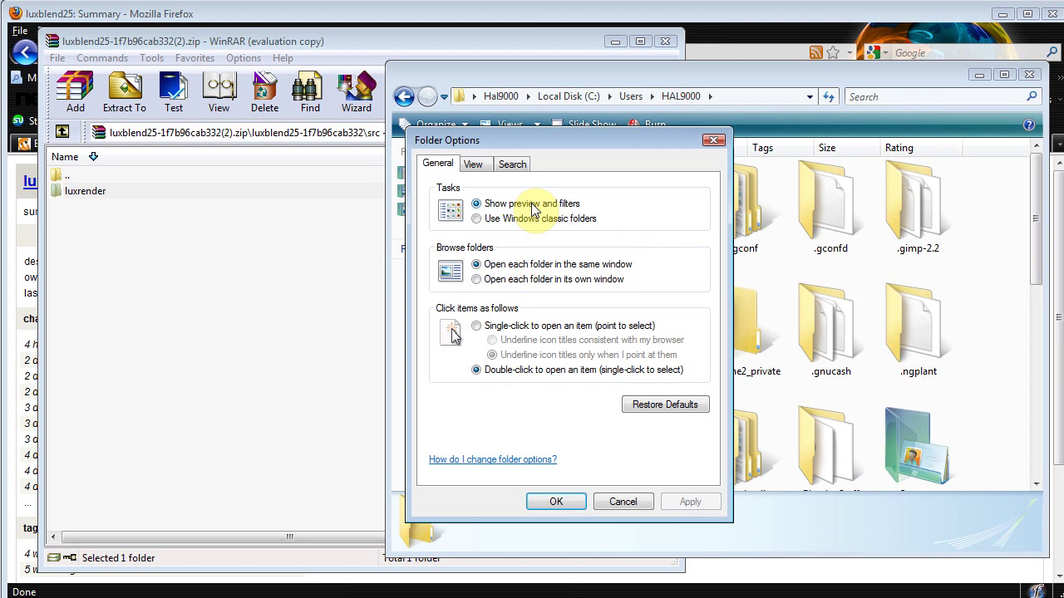
{"action": "left_click", "coordinate": [474, 165]}
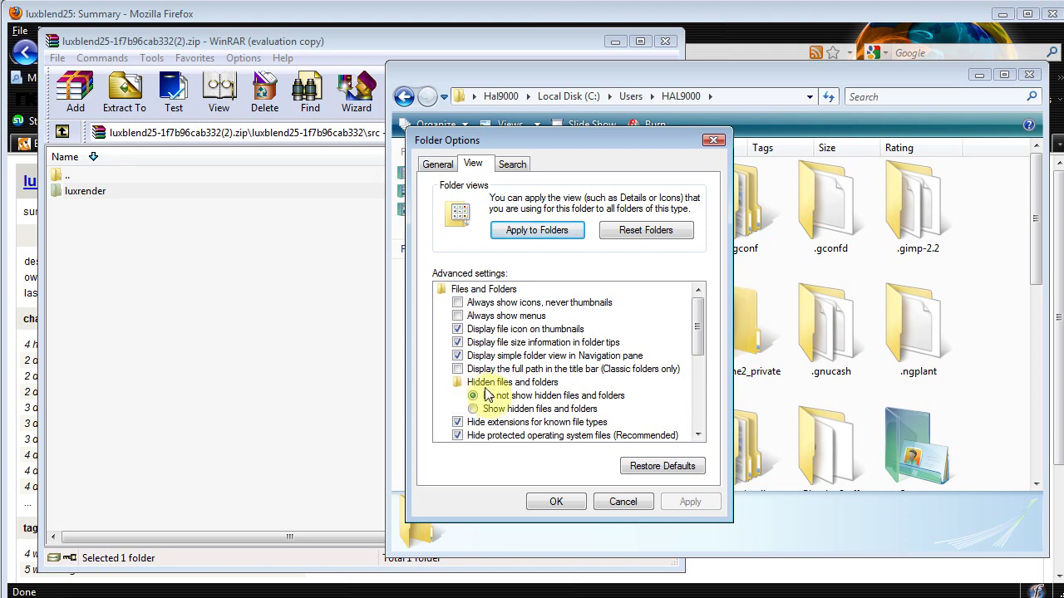
{"action": "left_click", "coordinate": [474, 409]}
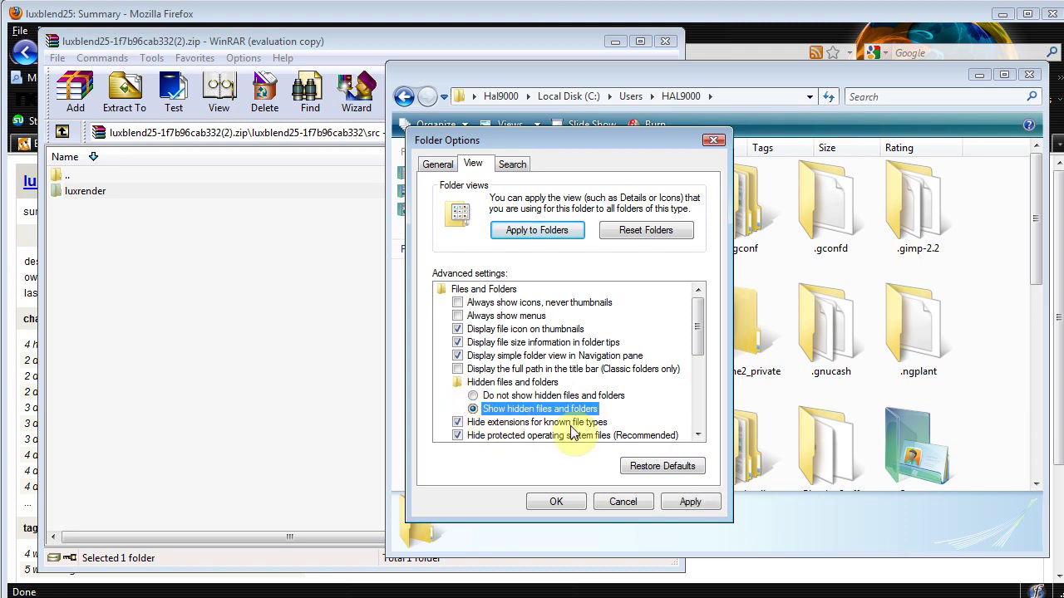
{"action": "left_click", "coordinate": [553, 502]}
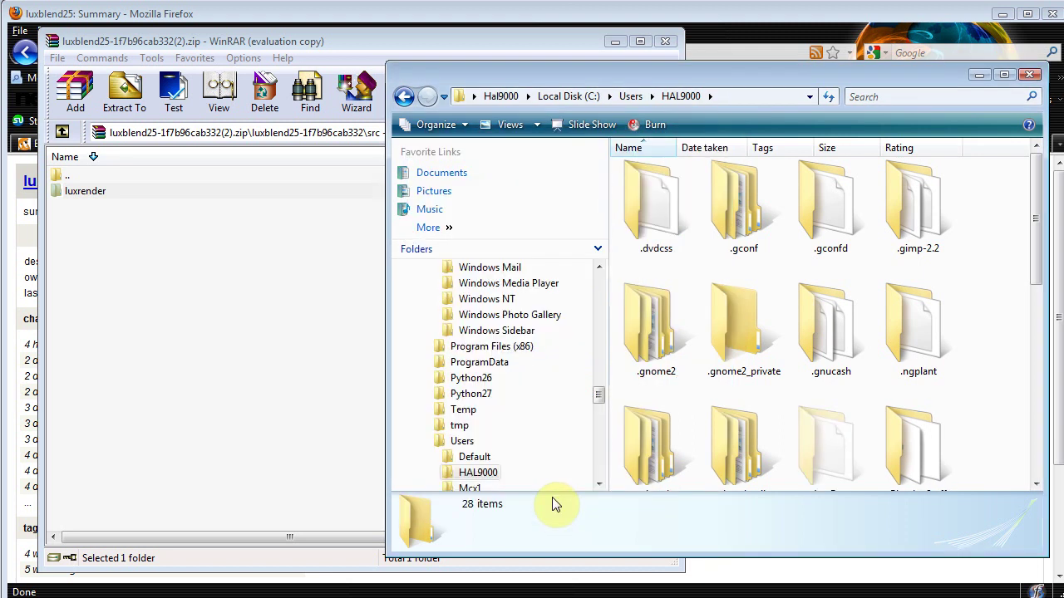
Browse AppData\Roaming\Blender Foundation\Blender\2.55\scripts\addons and select the existing luxrender folder.
{"action": "left_click_drag", "start_coordinate": [1036, 199], "coordinate": [1029, 264]}
{"action": "left_click", "coordinate": [827, 315]}
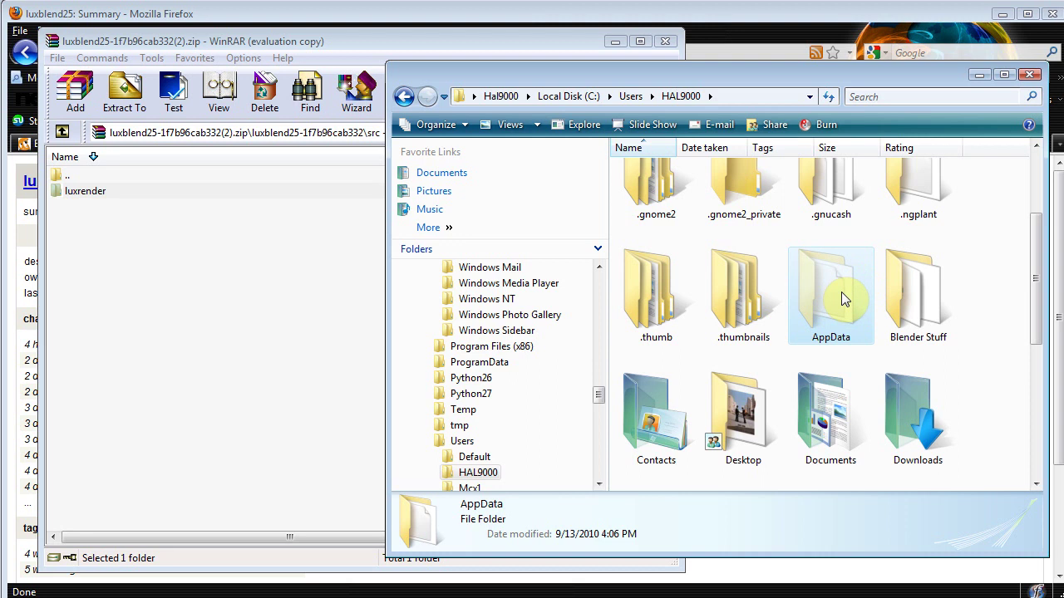
{"action": "double_click", "coordinate": [835, 304]}
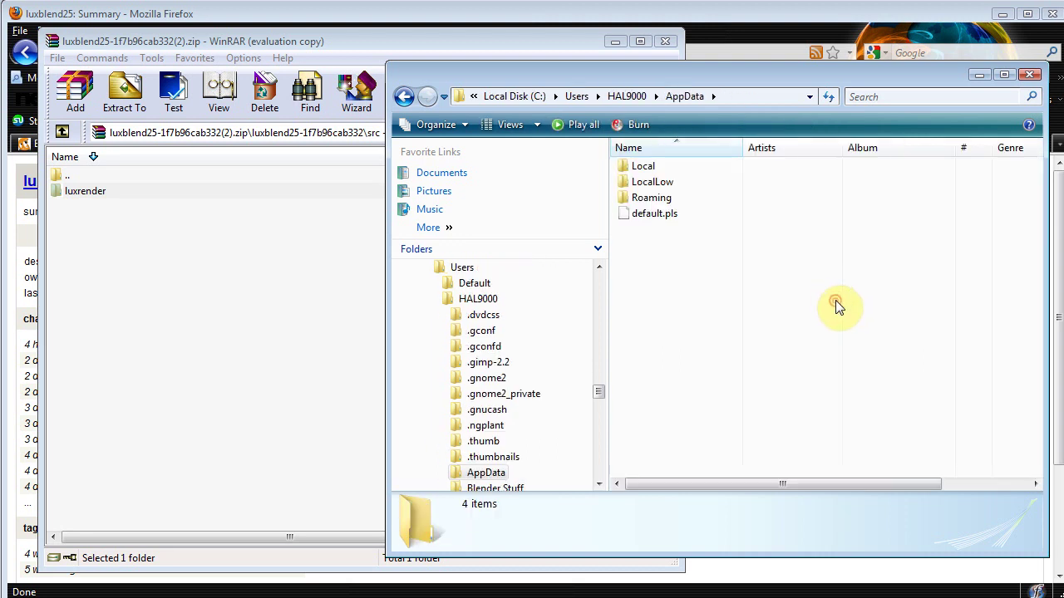
{"action": "double_click", "coordinate": [659, 201]}
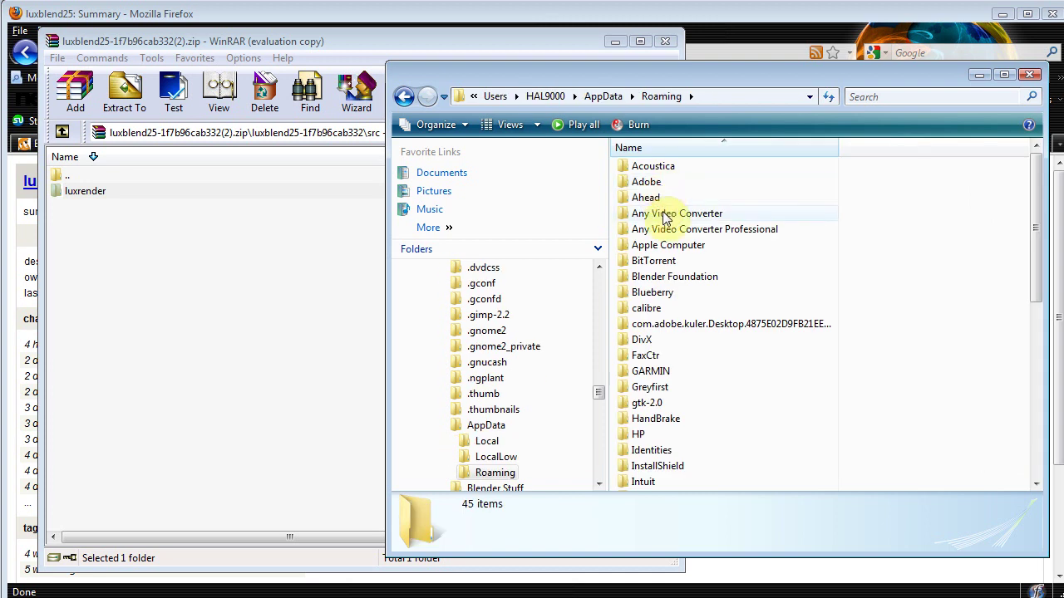
{"action": "double_click", "coordinate": [675, 278]}
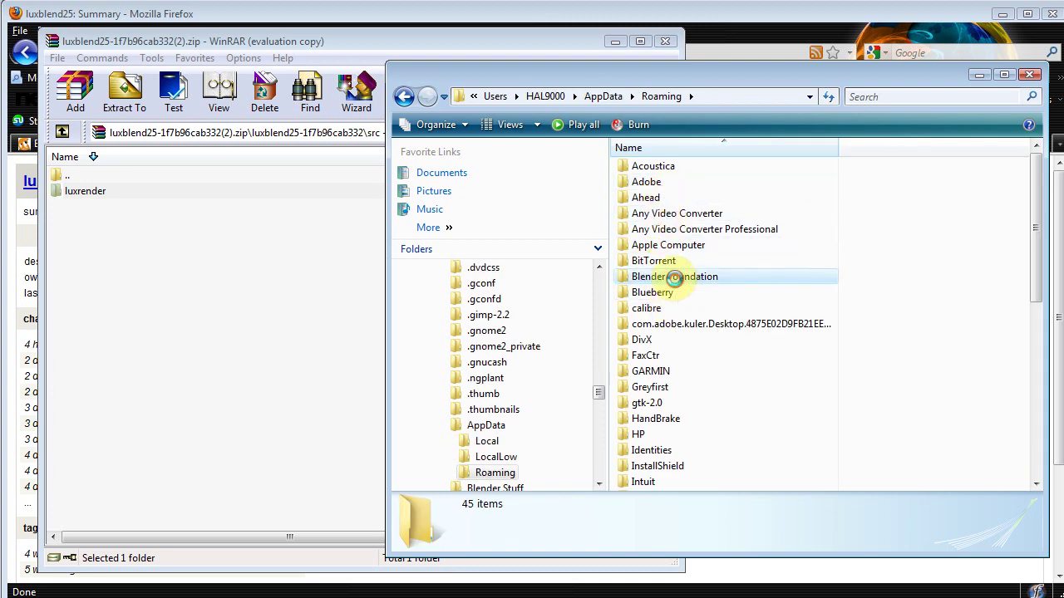
{"action": "double_click", "coordinate": [653, 168]}
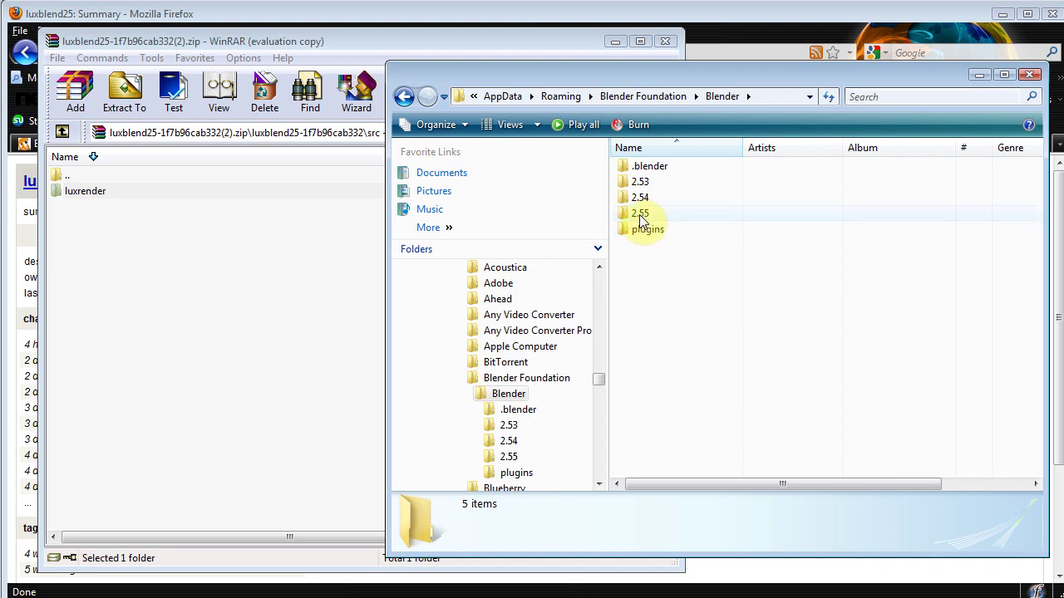
{"action": "double_click", "coordinate": [640, 214]}
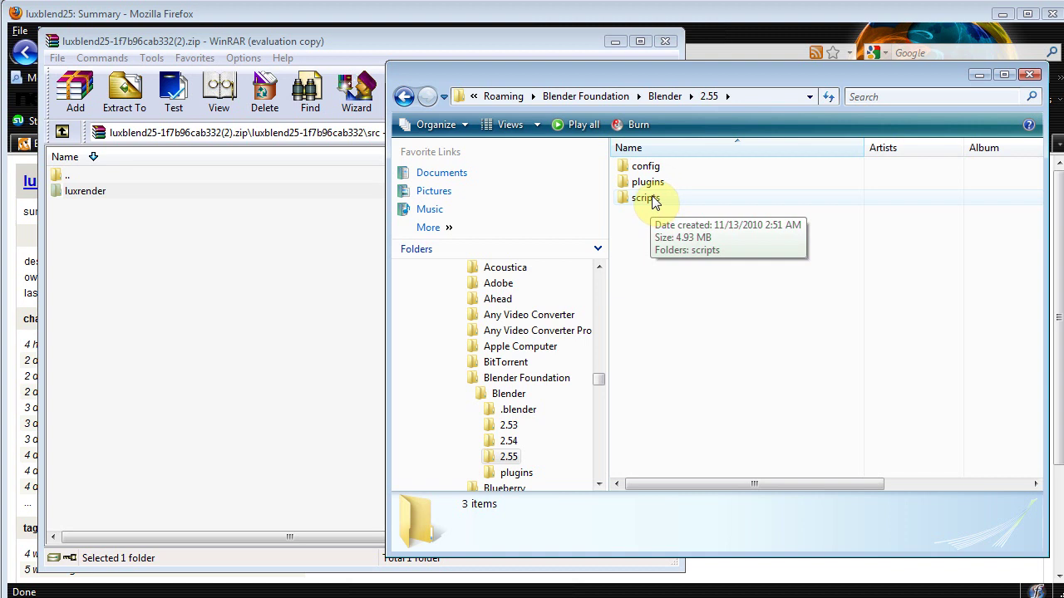
{"action": "double_click", "coordinate": [646, 200]}
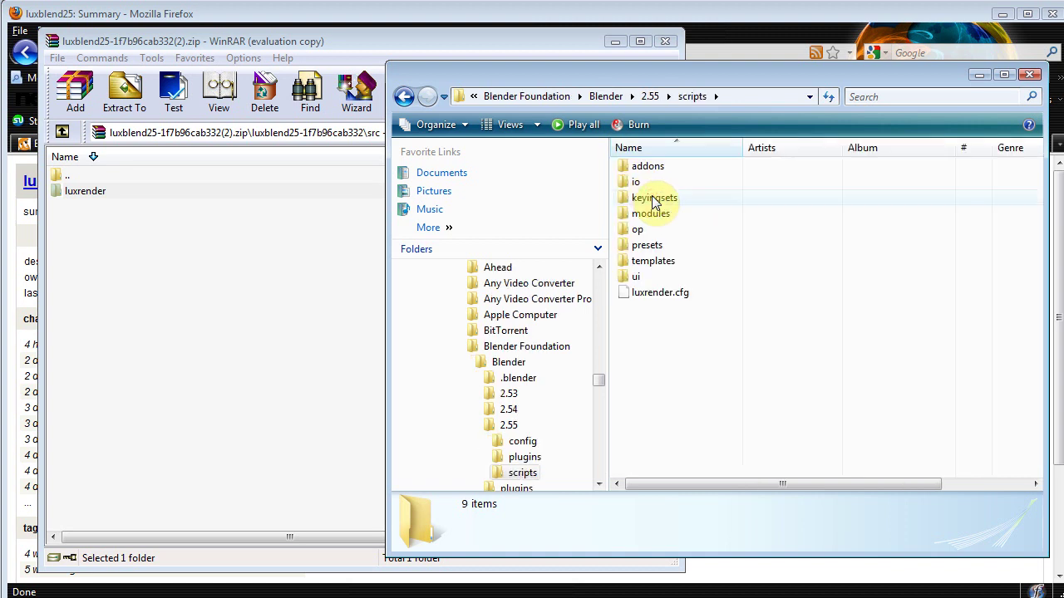
{"action": "double_click", "coordinate": [648, 169]}
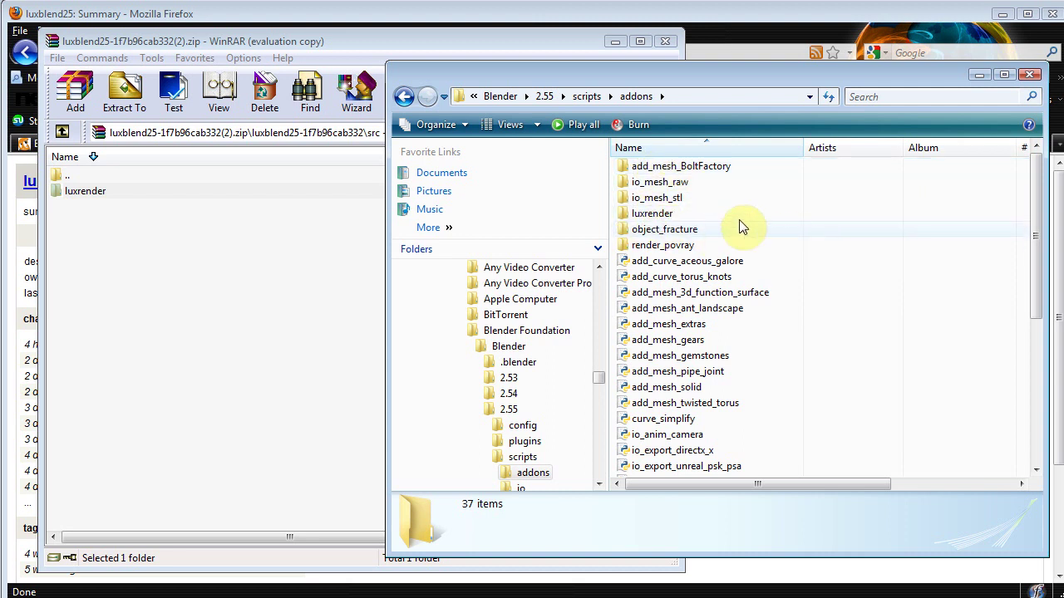
{"action": "left_click", "coordinate": [632, 218]}
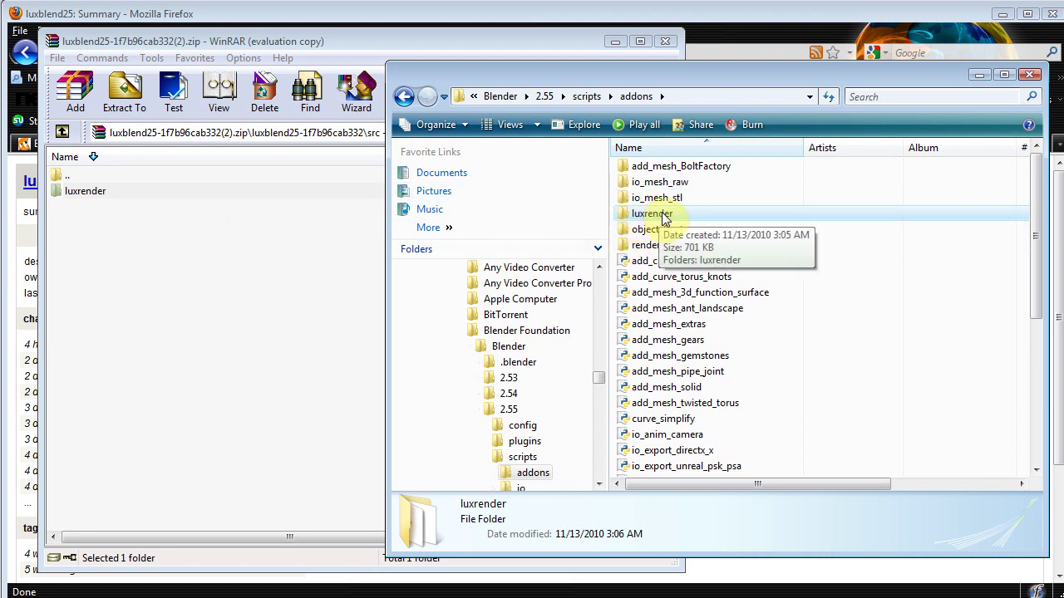
Drag the luxrender folder from the WinRAR archive into the Explorer addons folder.
{"action": "left_click", "coordinate": [100, 193]}
{"action": "left_click", "coordinate": [106, 193]}
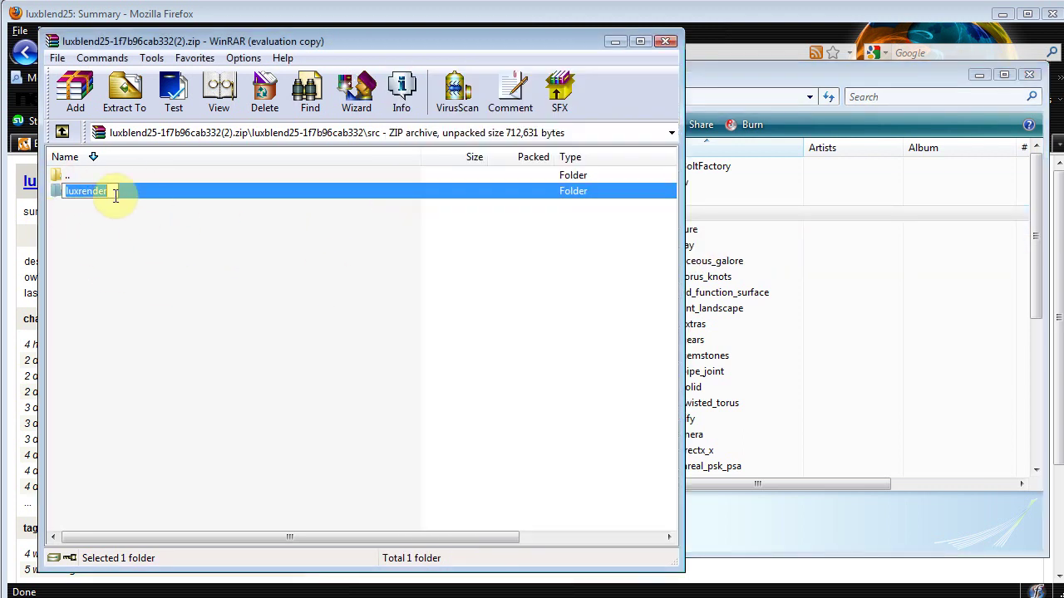
{"action": "left_click_drag", "start_coordinate": [80, 43], "coordinate": [63, 39]}
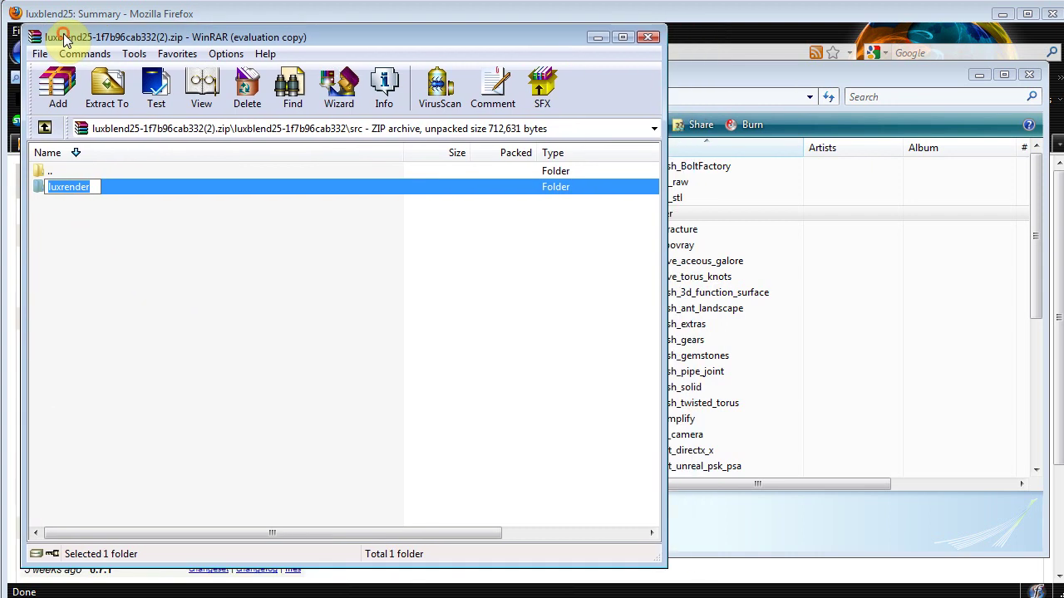
{"action": "left_click", "coordinate": [74, 231]}
{"action": "left_click", "coordinate": [37, 184]}
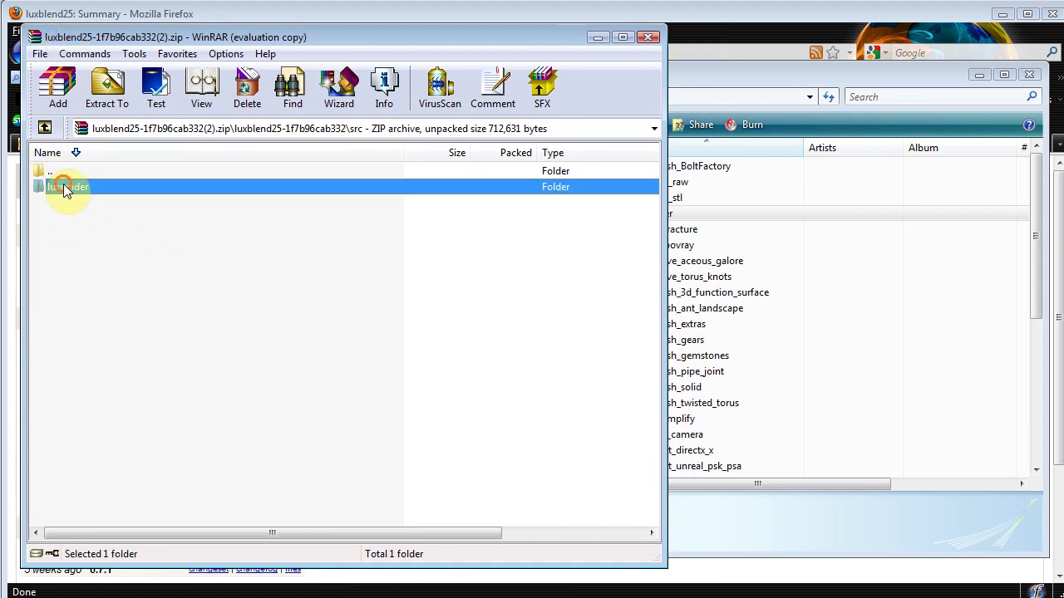
{"action": "mouse_move", "coordinate": [63, 184]}
{"action": "left_mouse_down"}
{"action": "mouse_move", "coordinate": [813, 395]}
{"action": "mouse_move", "coordinate": [836, 324]}
{"action": "mouse_move", "coordinate": [385, 285]}
{"action": "mouse_move", "coordinate": [47, 191]}
{"action": "left_mouse_up"}
{"action": "left_click", "coordinate": [793, 100]}
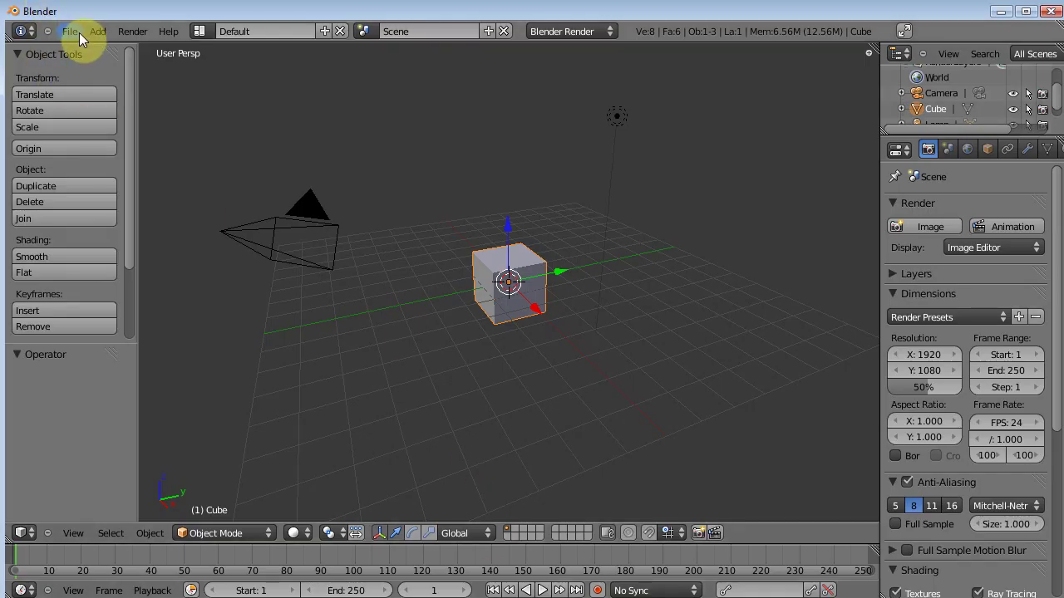
Confirm LuxRender is checked under Render add-ons in User Preferences and listed among render engines.
{"action": "left_click", "coordinate": [73, 32]}
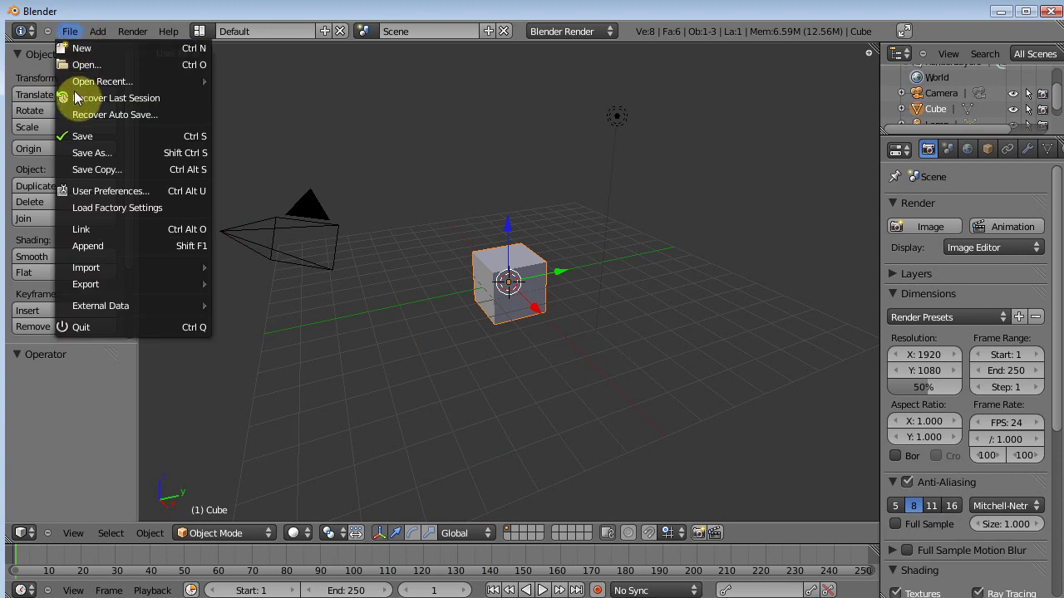
{"action": "left_click", "coordinate": [98, 188]}
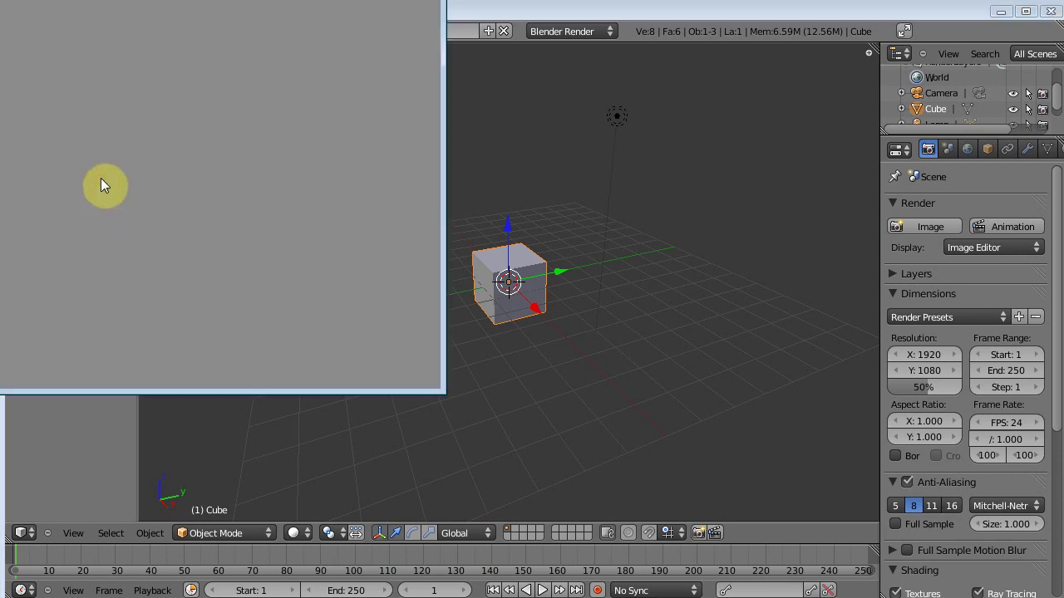
{"action": "left_click", "coordinate": [98, 5]}
{"action": "left_click_drag", "start_coordinate": [82, 2], "coordinate": [468, 88]}
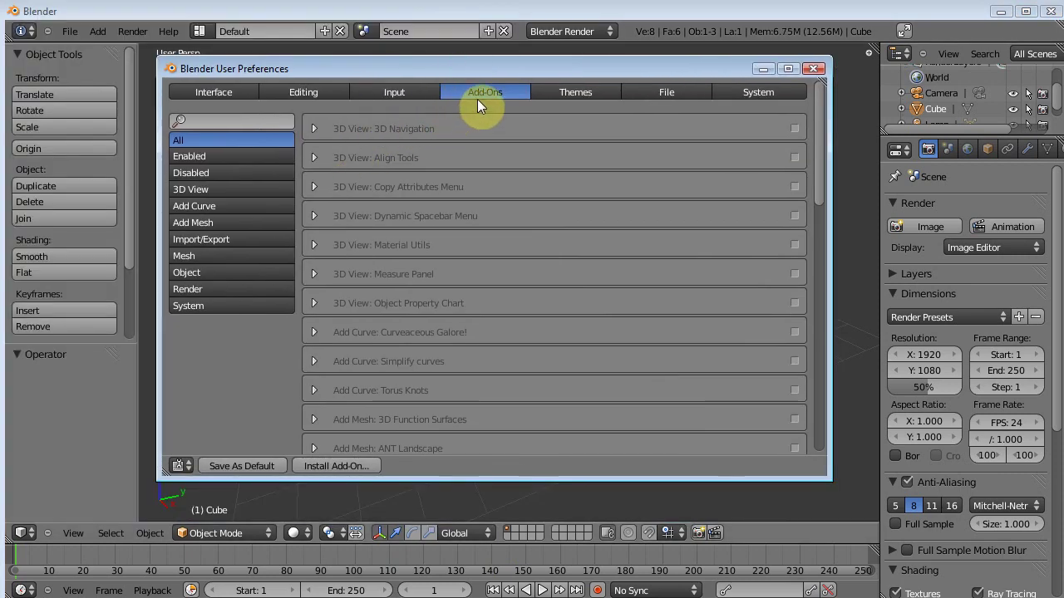
{"action": "left_click", "coordinate": [215, 237]}
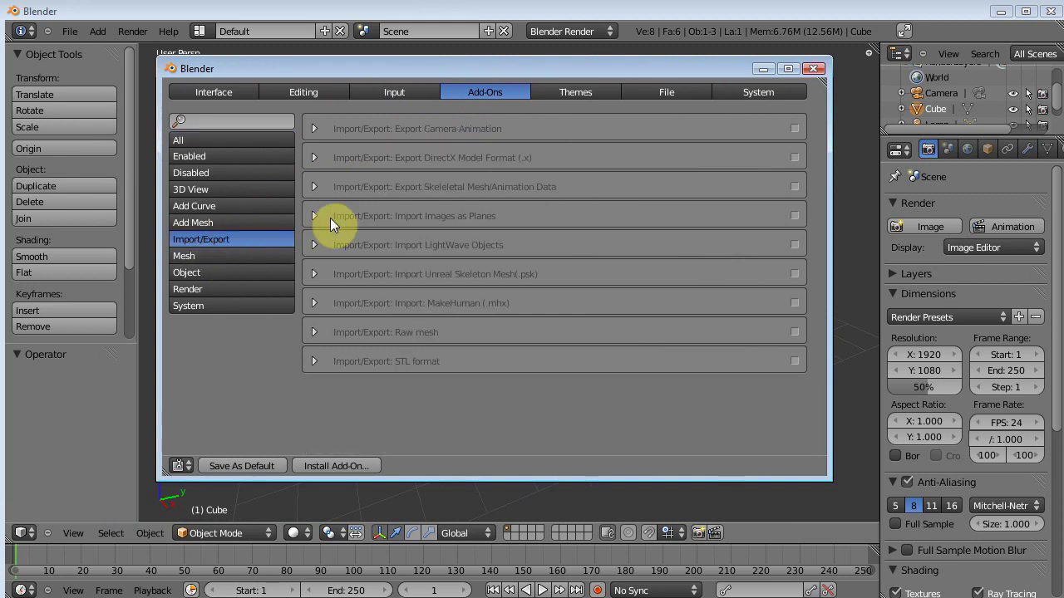
{"action": "left_click", "coordinate": [195, 288]}
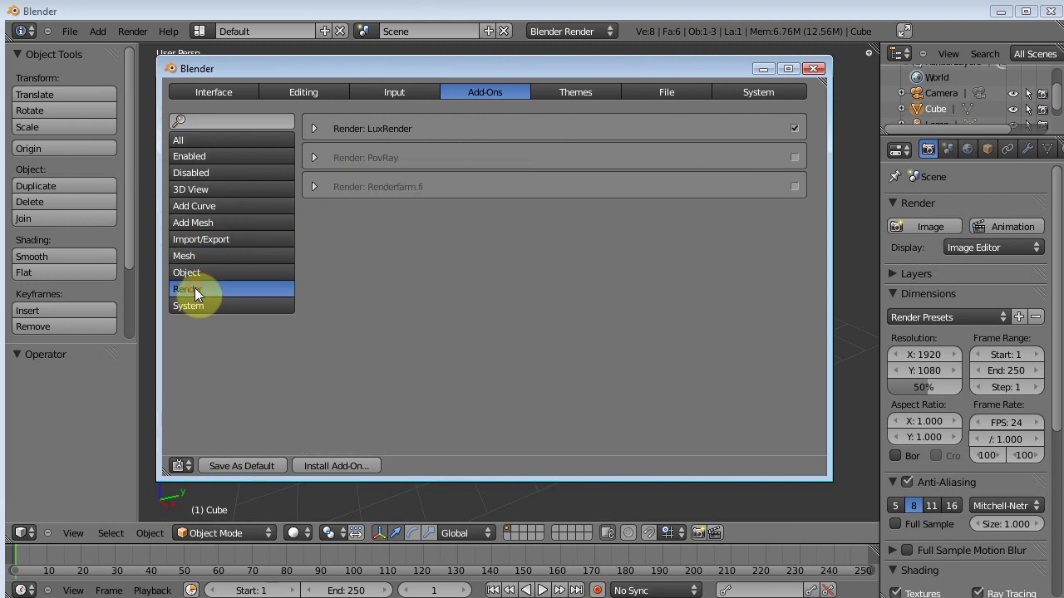
{"action": "left_click", "coordinate": [312, 128]}
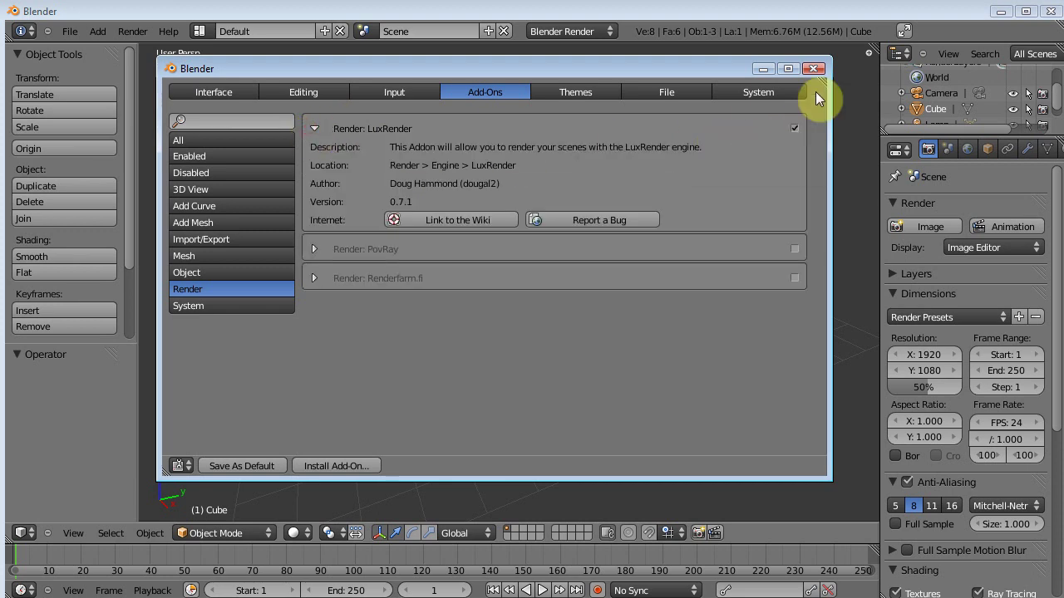
{"action": "left_click", "coordinate": [815, 70]}
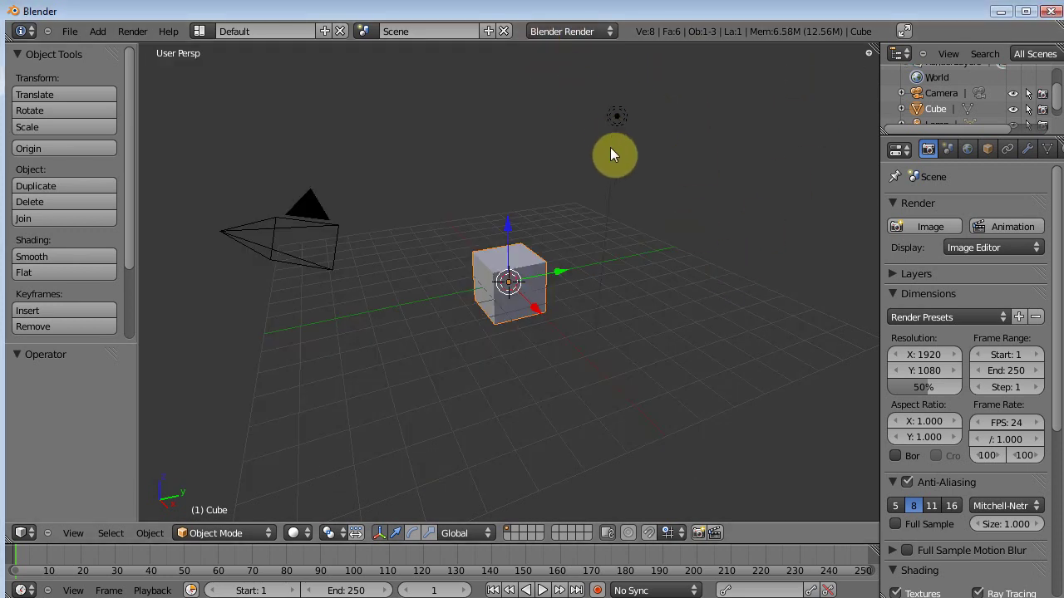
{"action": "left_click", "coordinate": [555, 33]}
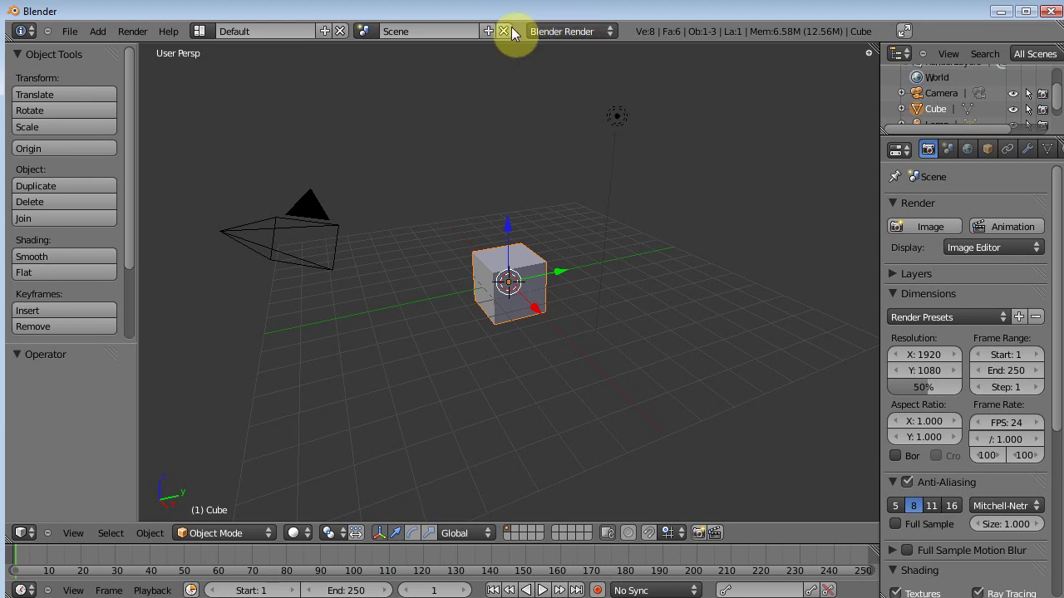
{"action": "left_click", "coordinate": [565, 34]}
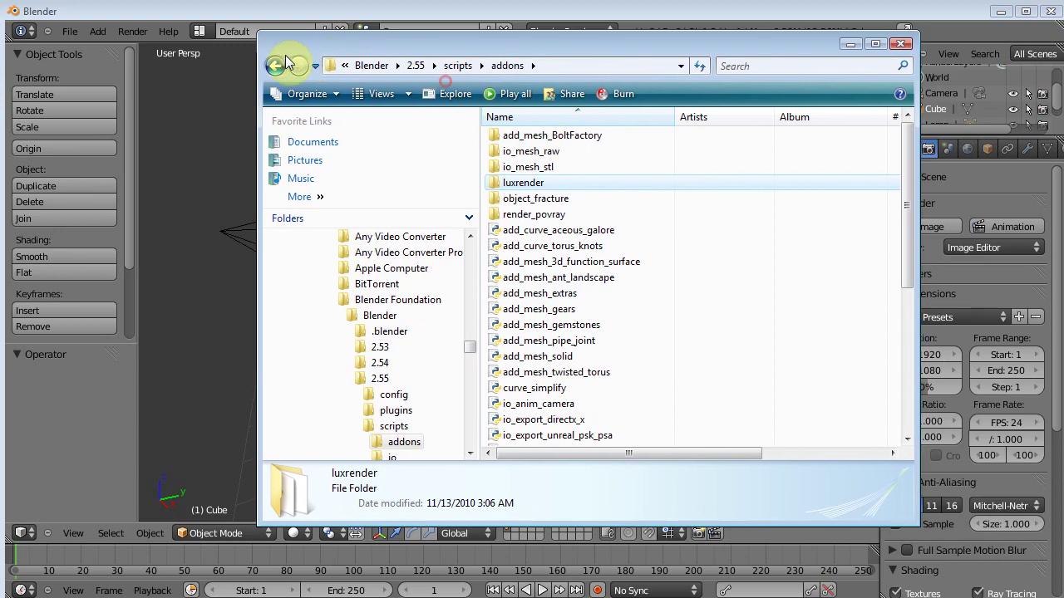
Go back to the drives list, then open Local Disk (C:) > Users > the user's home folder.
{"action": "left_click", "coordinate": [274, 65]}
{"action": "left_click", "coordinate": [274, 66]}
{"action": "left_click", "coordinate": [275, 65]}
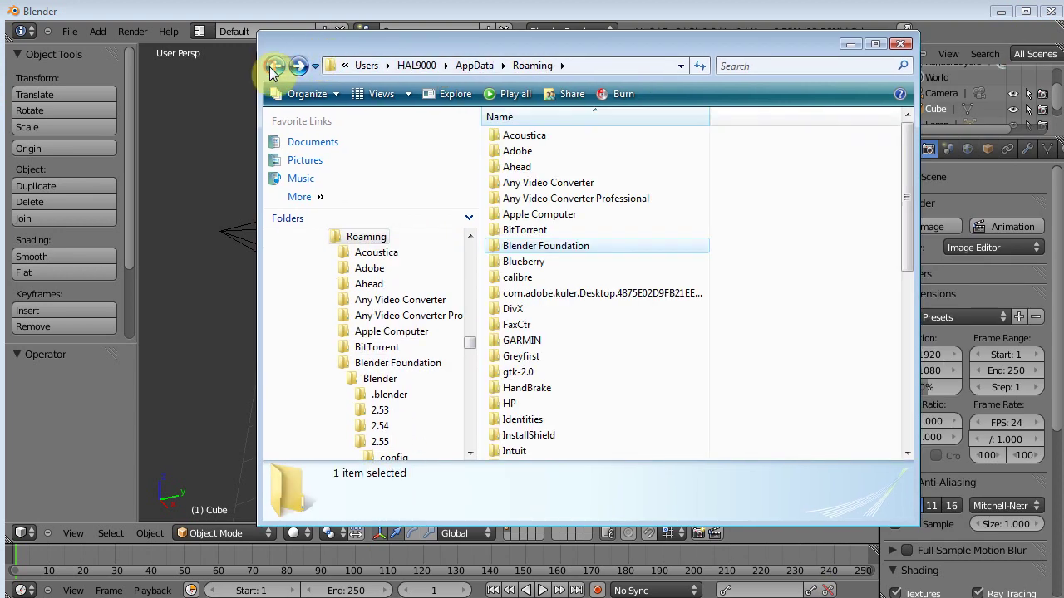
{"action": "left_click", "coordinate": [274, 66]}
{"action": "left_click", "coordinate": [274, 66]}
{"action": "left_click", "coordinate": [274, 66]}
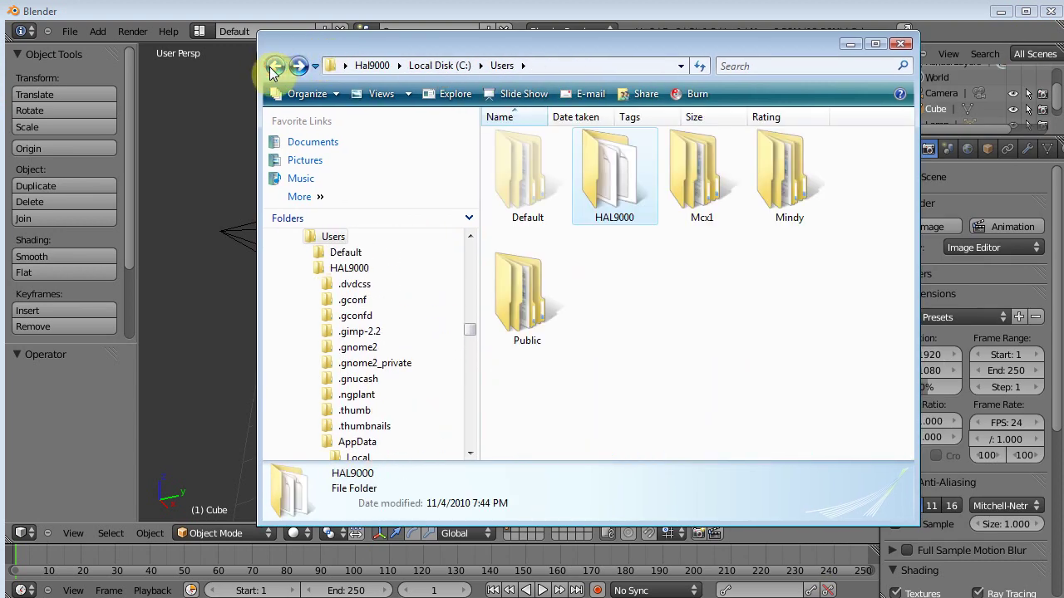
{"action": "left_click", "coordinate": [274, 65]}
{"action": "left_click", "coordinate": [275, 65]}
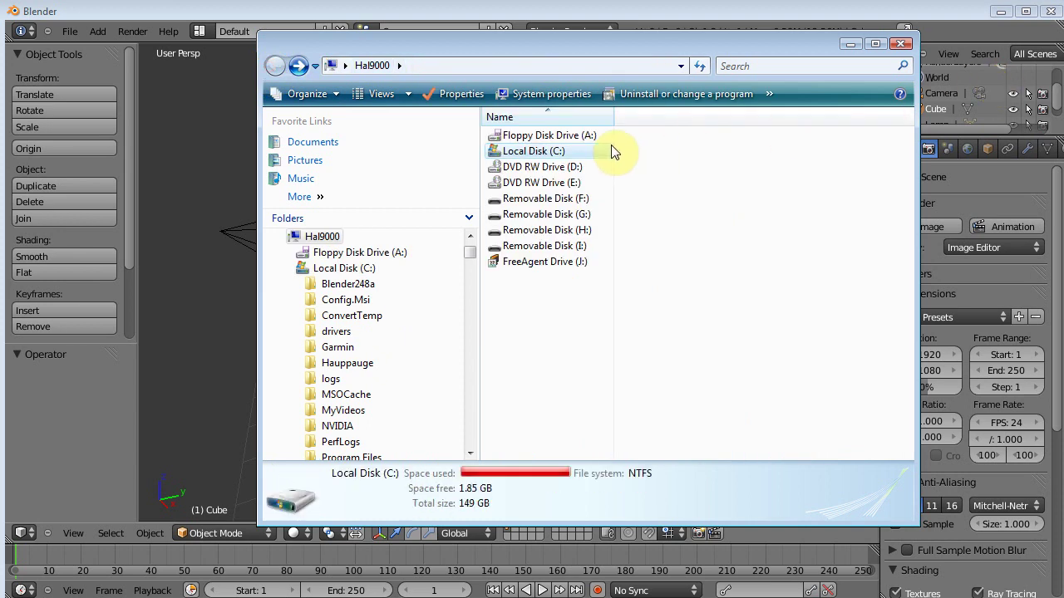
{"action": "double_click", "coordinate": [544, 150]}
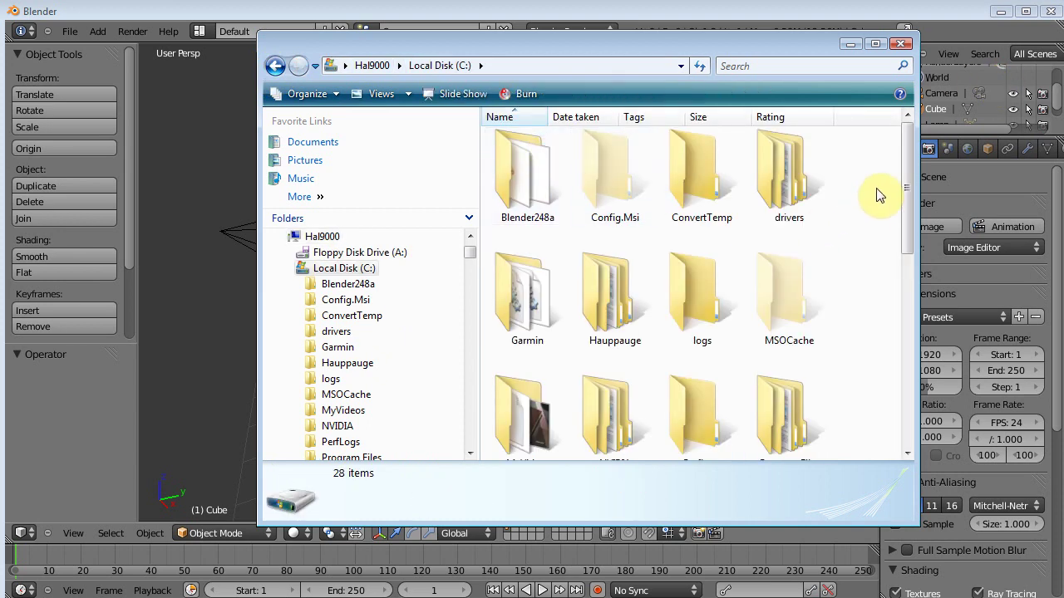
{"action": "scroll", "coordinate": [905, 167], "scroll_direction": "down", "scroll_amount": 3}
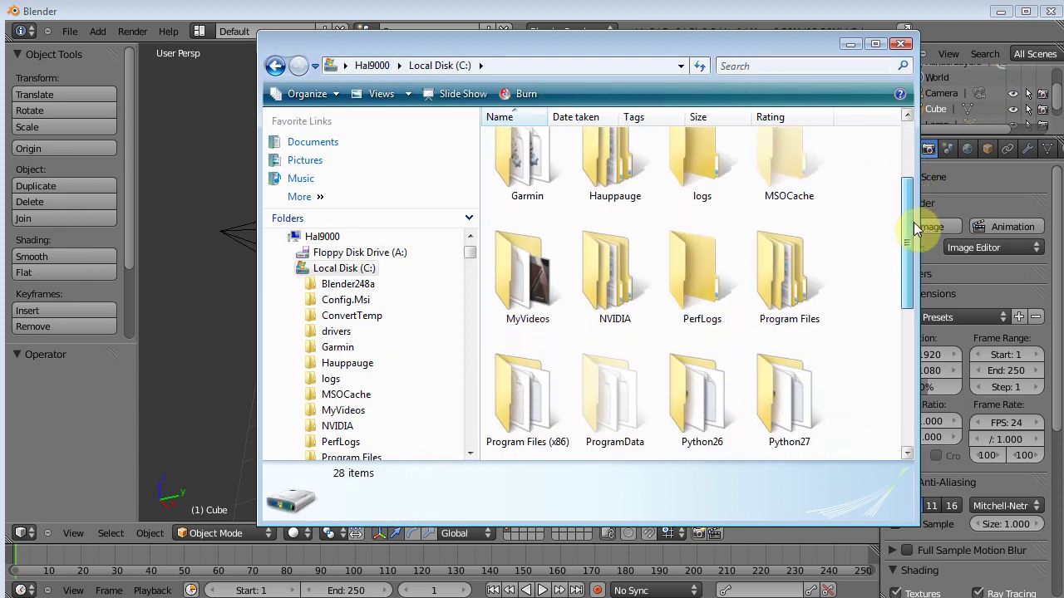
{"action": "left_click_drag", "start_coordinate": [914, 228], "coordinate": [925, 330]}
{"action": "double_click", "coordinate": [710, 236]}
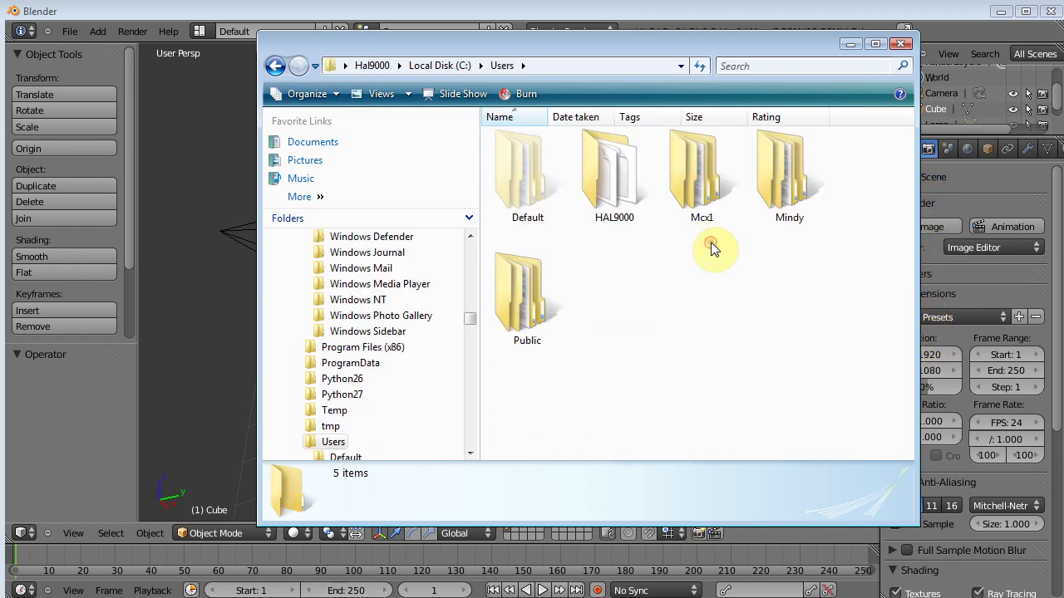
{"action": "double_click", "coordinate": [607, 191]}
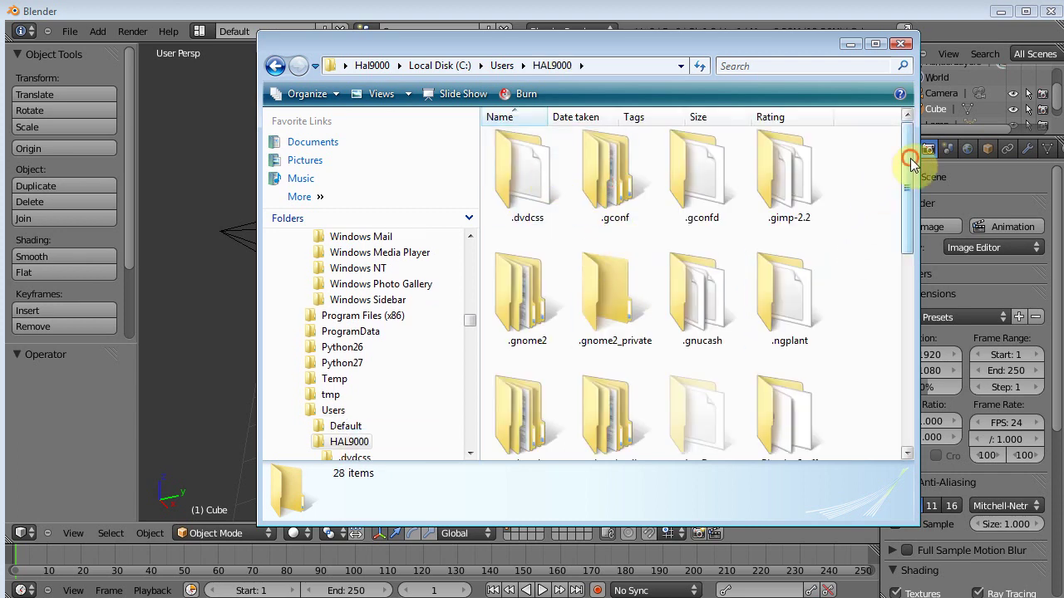
{"action": "left_click_drag", "start_coordinate": [911, 163], "coordinate": [932, 154]}
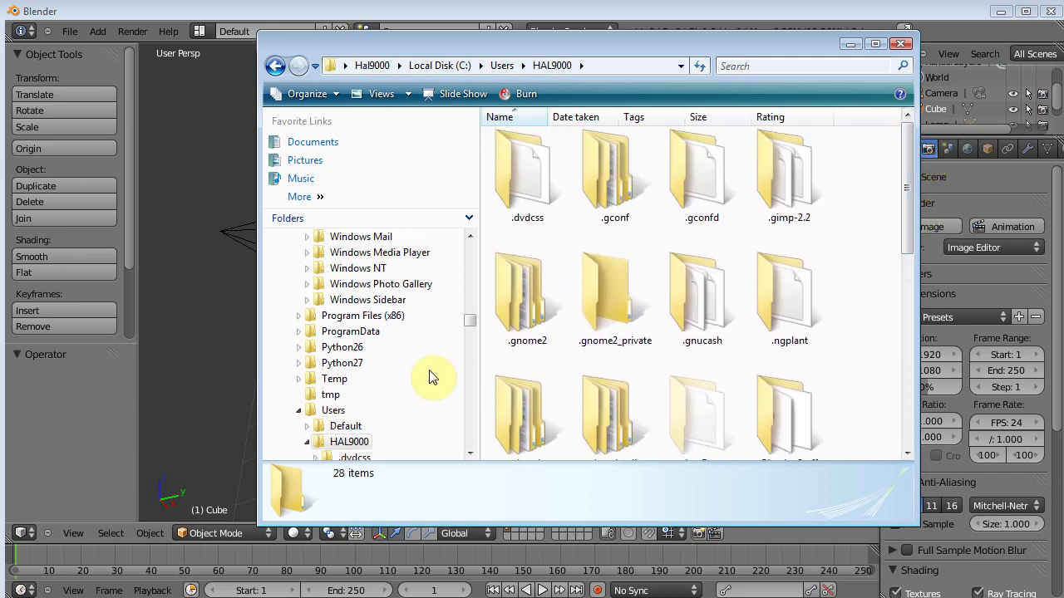
Turn on showing hidden files and folders in Folder Options.
{"action": "key", "text": "alt"}
{"action": "left_click", "coordinate": [375, 90]}
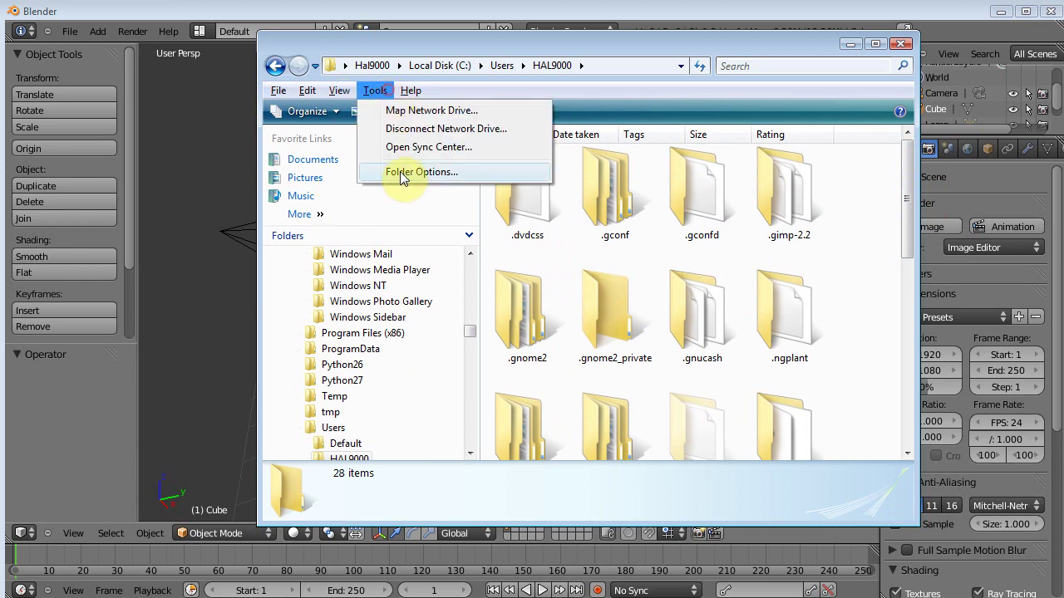
{"action": "left_click", "coordinate": [403, 175]}
{"action": "left_click", "coordinate": [348, 136]}
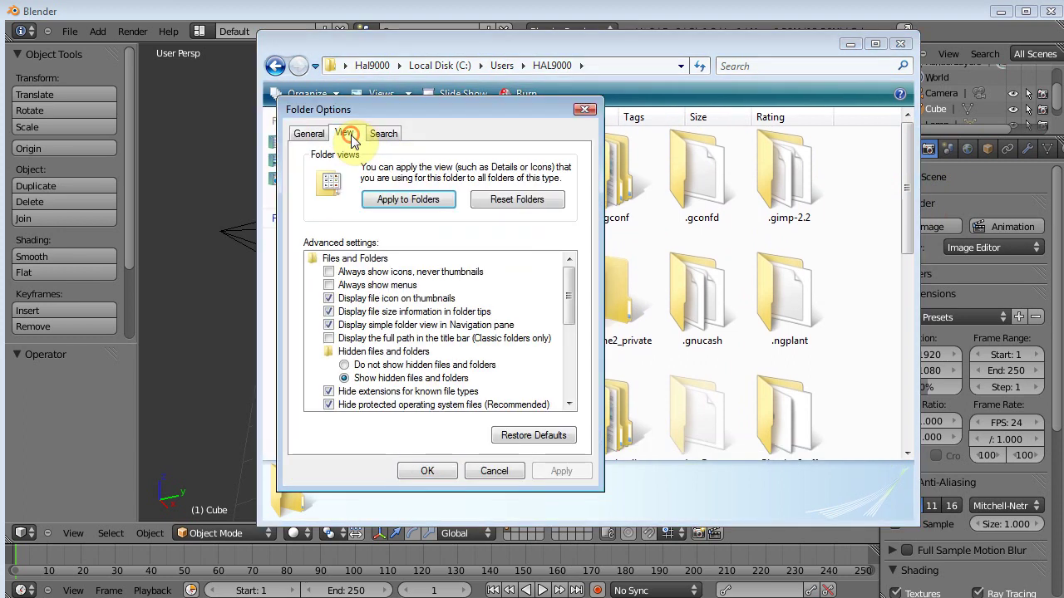
{"action": "left_click", "coordinate": [427, 471]}
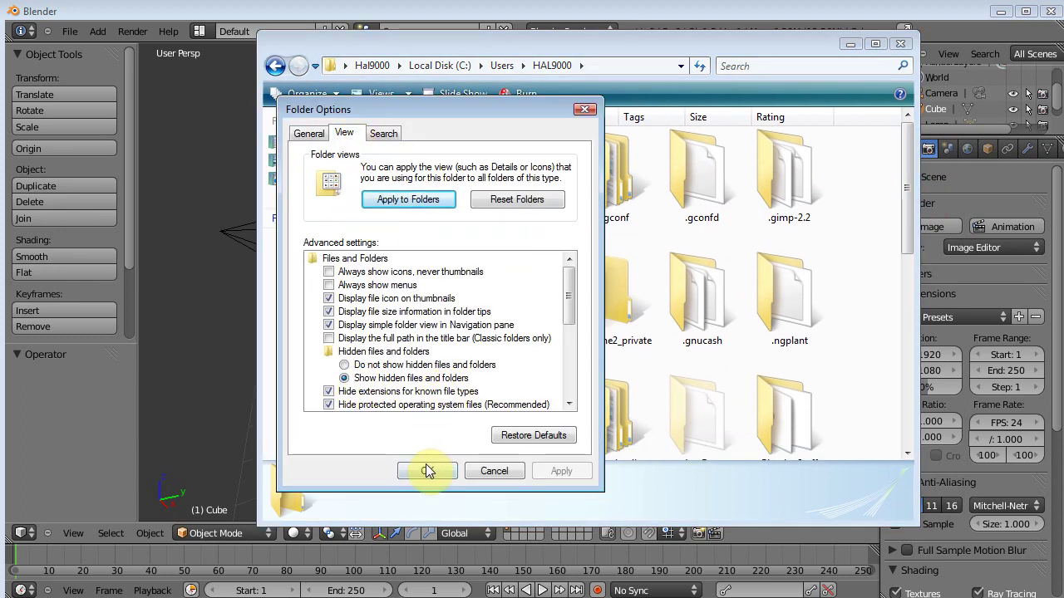
{"action": "left_click", "coordinate": [422, 471]}
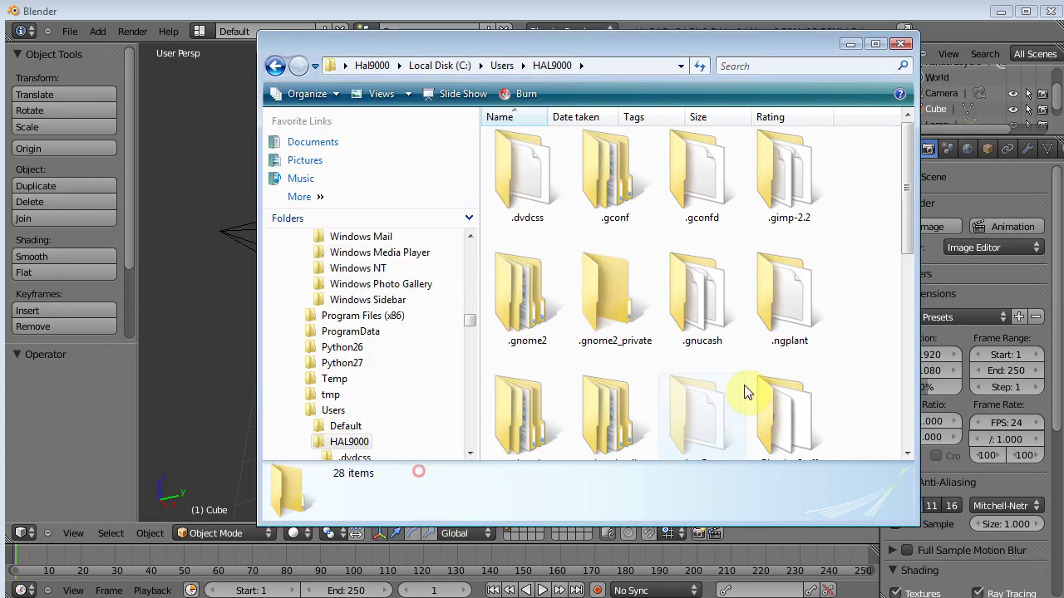
Open AppData\Roaming\Blender Foundation\Blender\2.55\scripts\addons and select the luxrender folder.
{"action": "left_click_drag", "start_coordinate": [906, 215], "coordinate": [903, 278]}
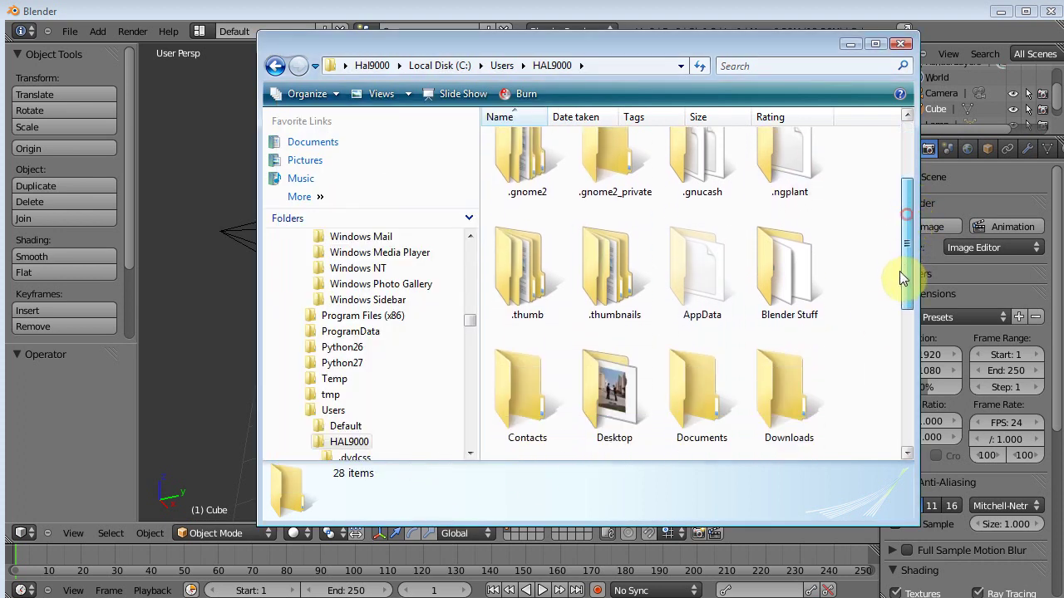
{"action": "double_click", "coordinate": [702, 270]}
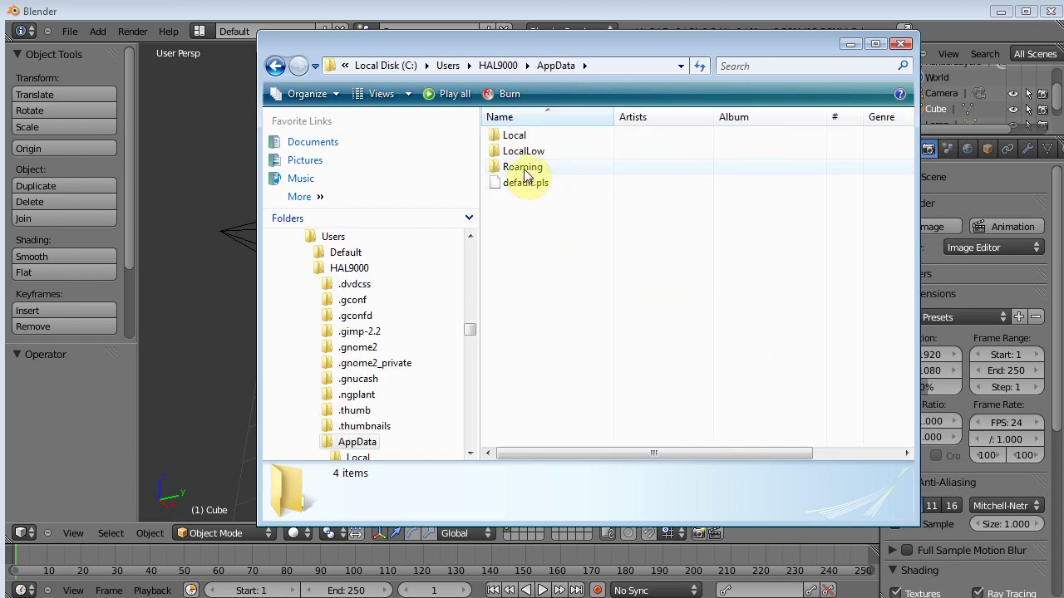
{"action": "double_click", "coordinate": [523, 169]}
{"action": "left_click", "coordinate": [540, 248]}
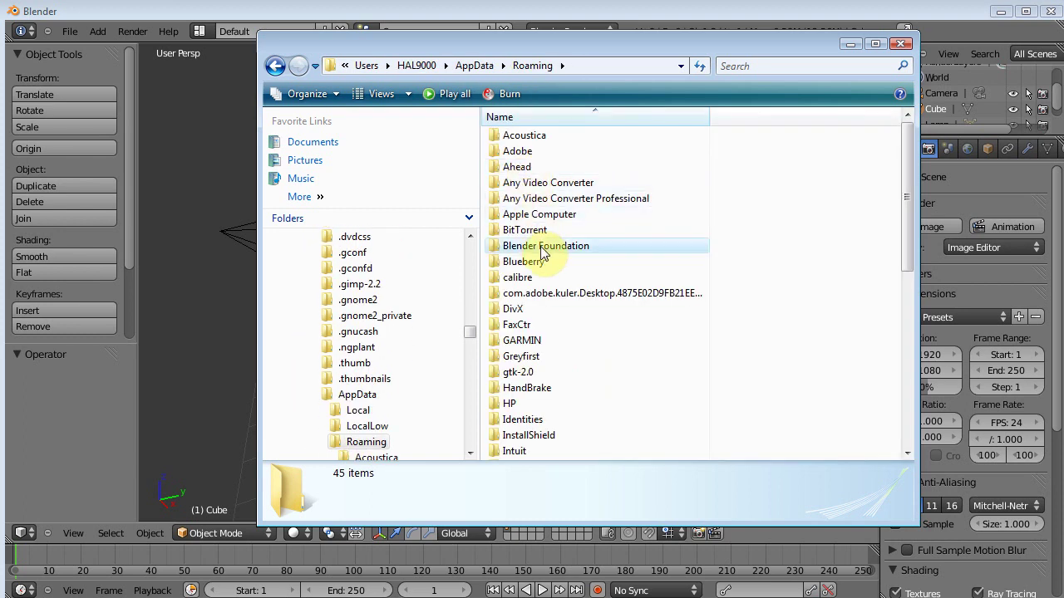
{"action": "double_click", "coordinate": [541, 249]}
{"action": "left_click", "coordinate": [518, 140]}
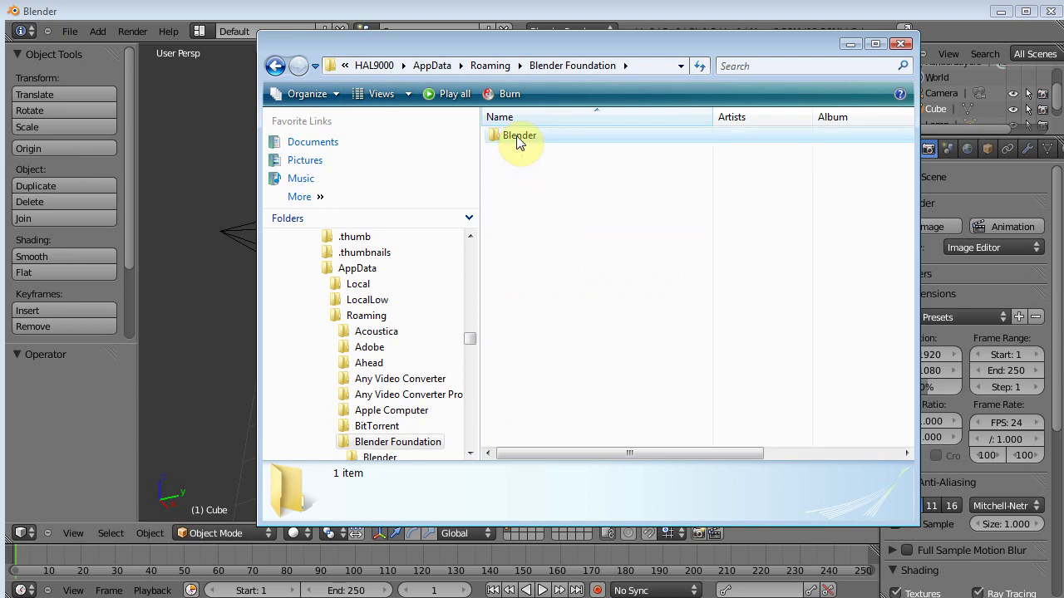
{"action": "double_click", "coordinate": [517, 140]}
{"action": "double_click", "coordinate": [513, 184]}
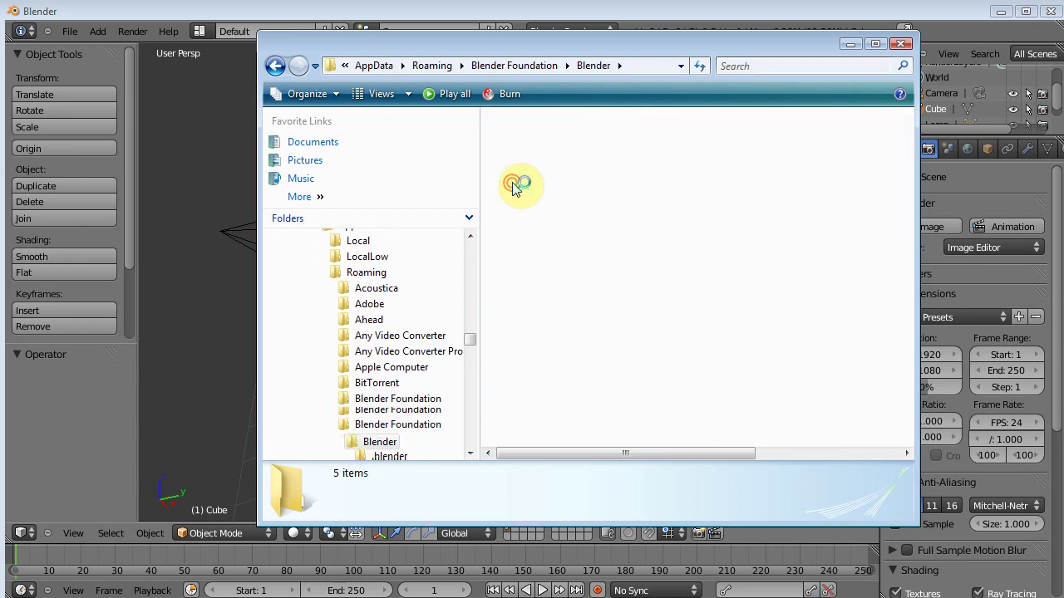
{"action": "double_click", "coordinate": [514, 171]}
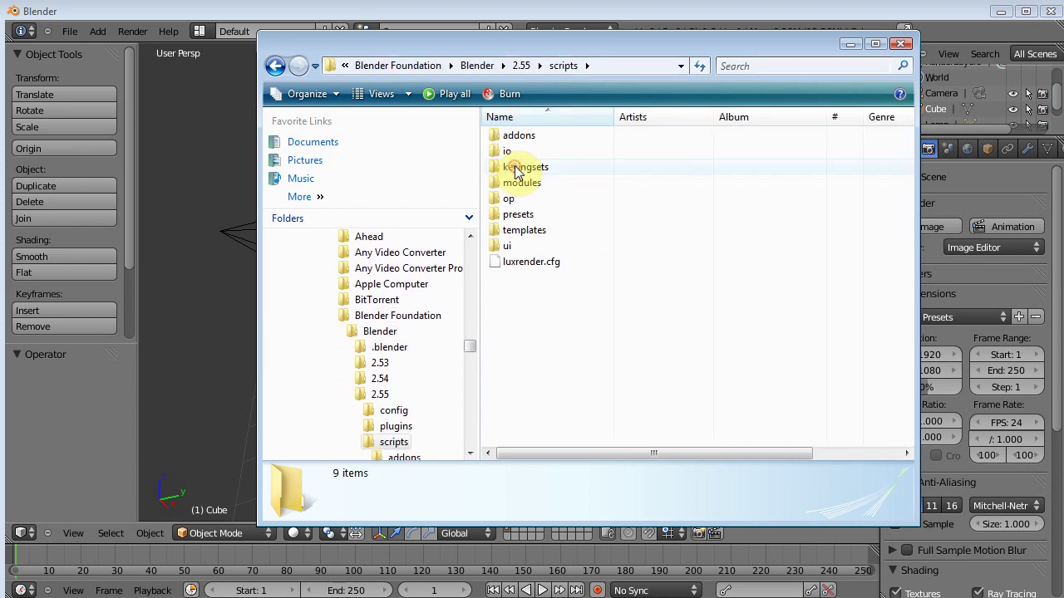
{"action": "double_click", "coordinate": [513, 136]}
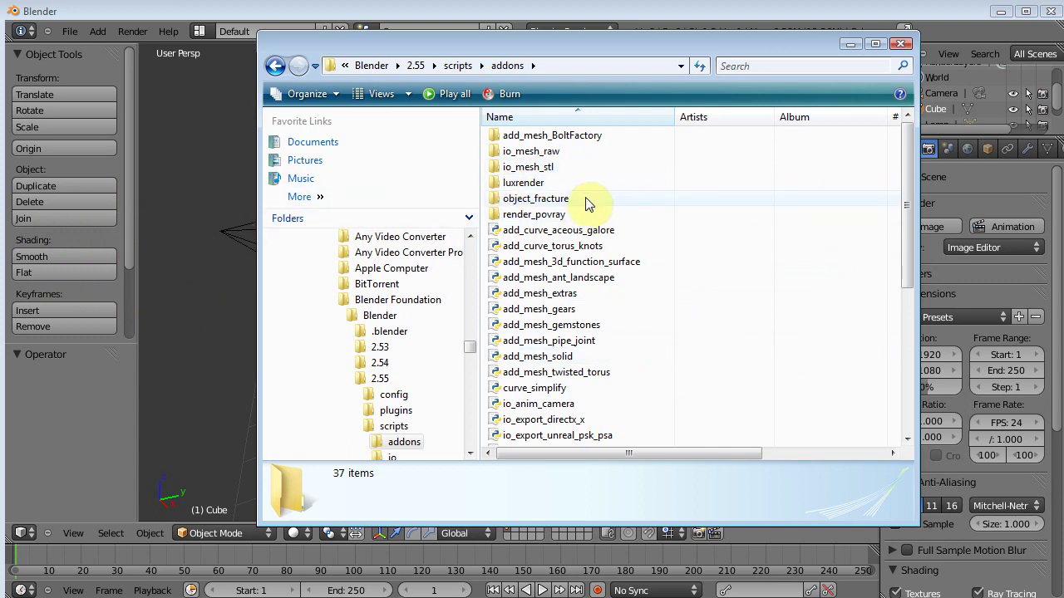
{"action": "left_click", "coordinate": [520, 182]}
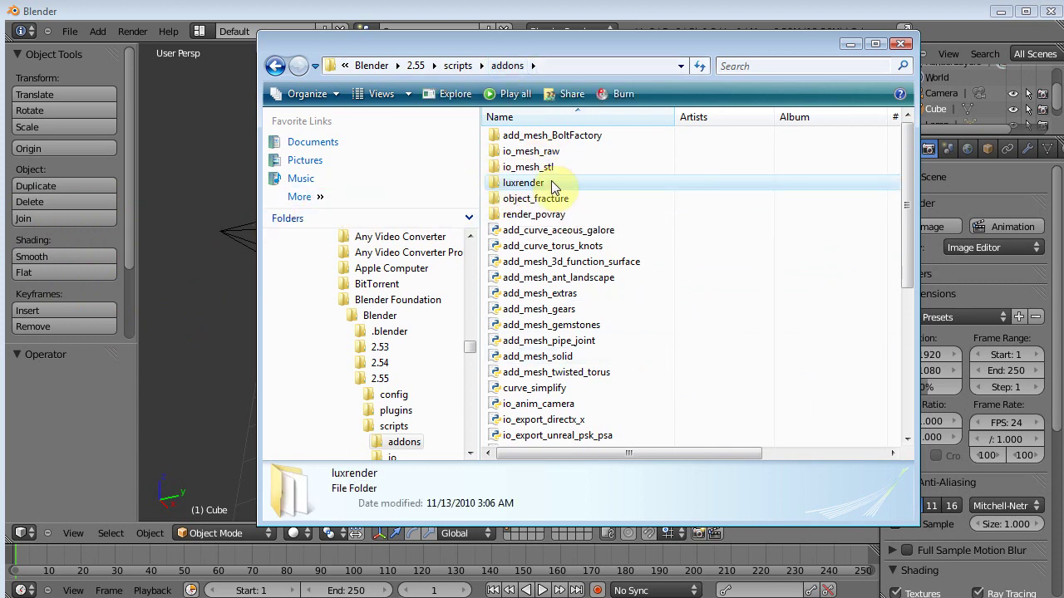
Close the Explorer window to return to Blender's default scene.
{"action": "left_click", "coordinate": [905, 55]}
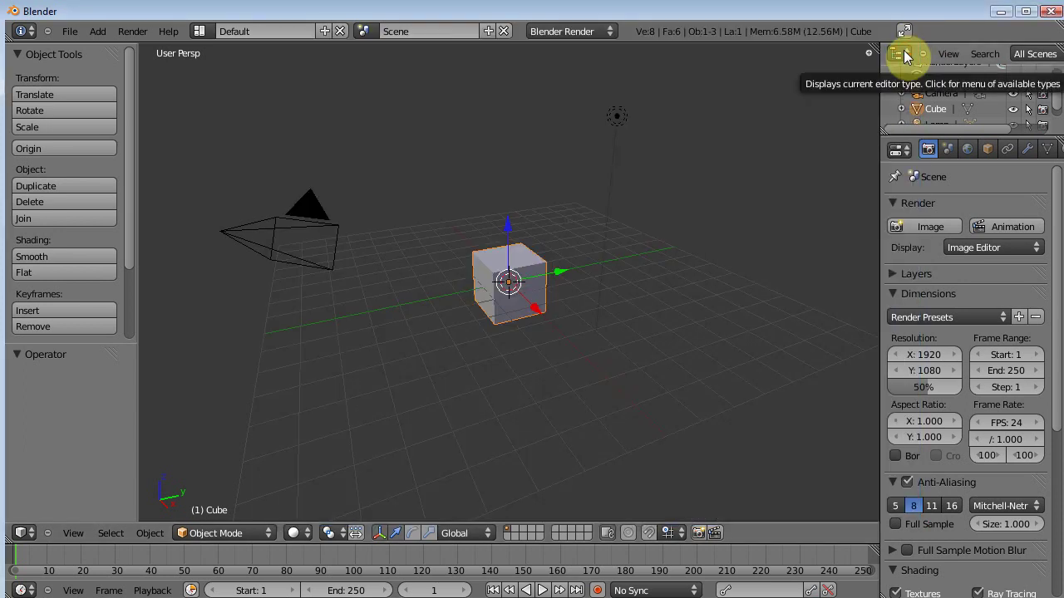